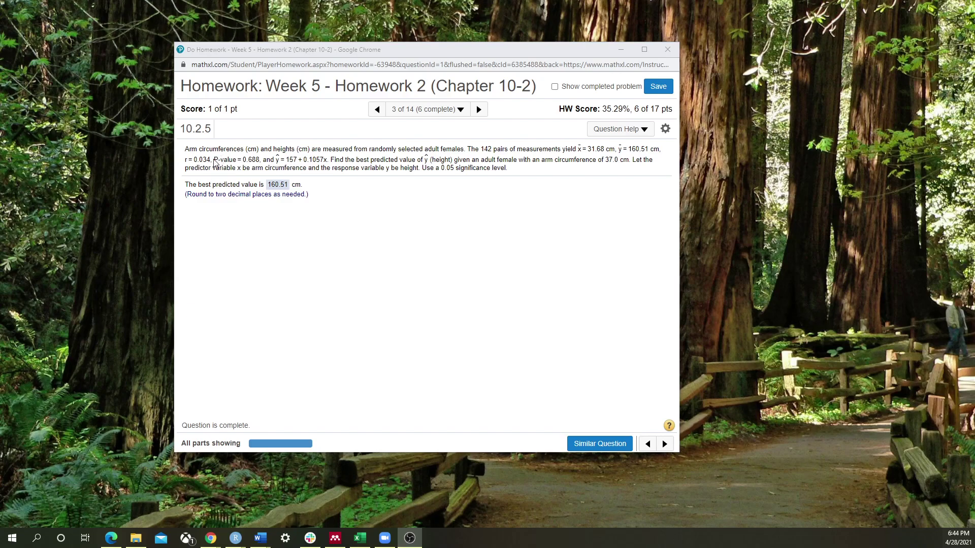
Examine the P-value, the significance level and the requested best predicted height in question 10.2.5.
left_click_drag(215, 160, 250, 162)
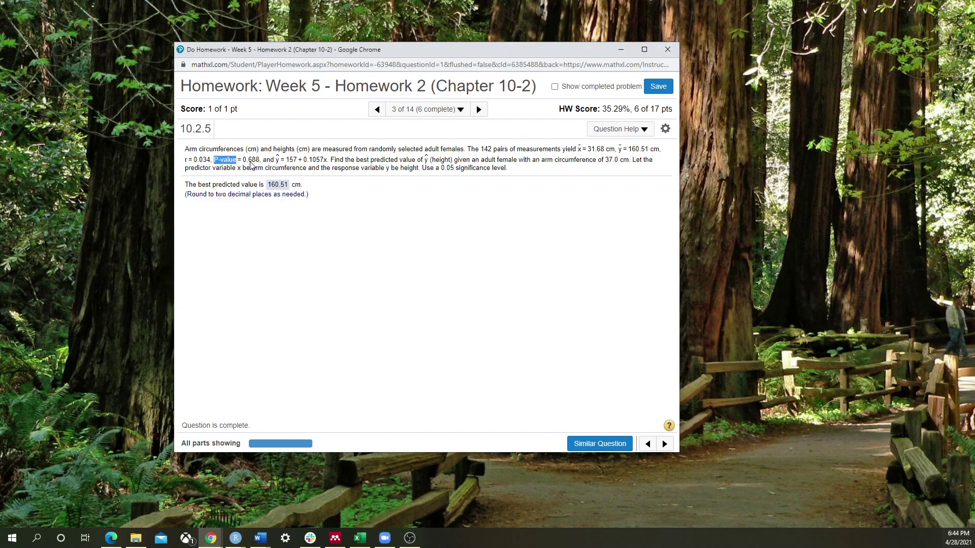
left_click(266, 158)
left_click_drag(441, 169, 455, 169)
left_click(460, 170)
left_click_drag(332, 160, 609, 168)
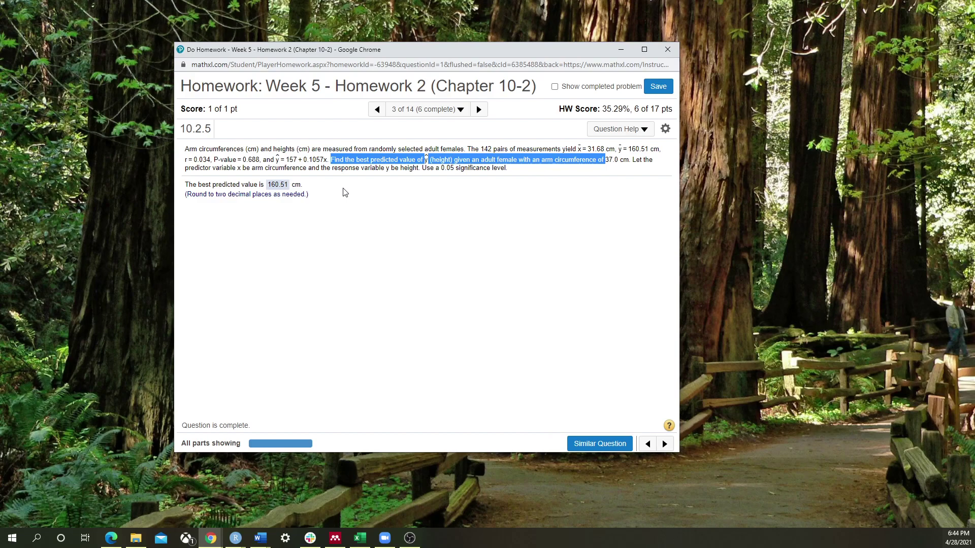
left_click(341, 174)
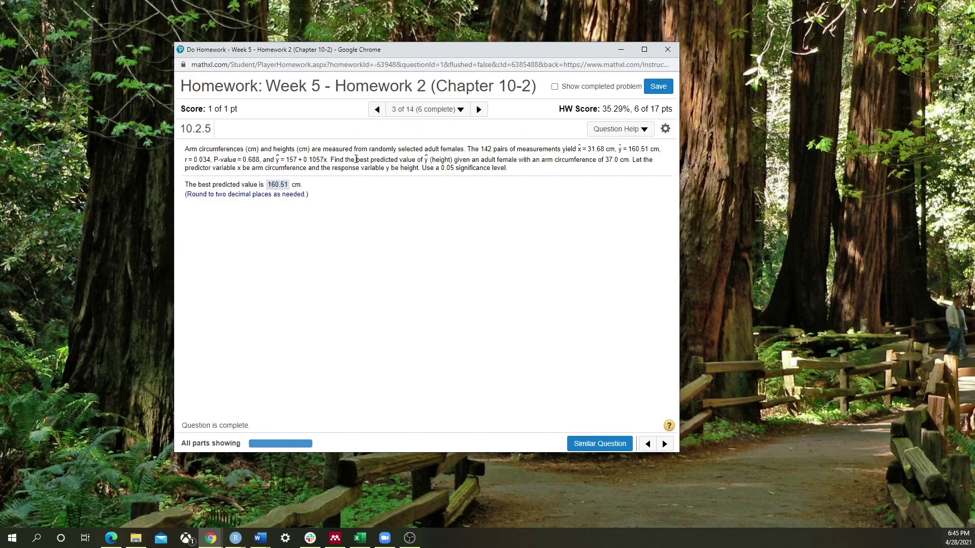
left_click_drag(357, 159, 416, 160)
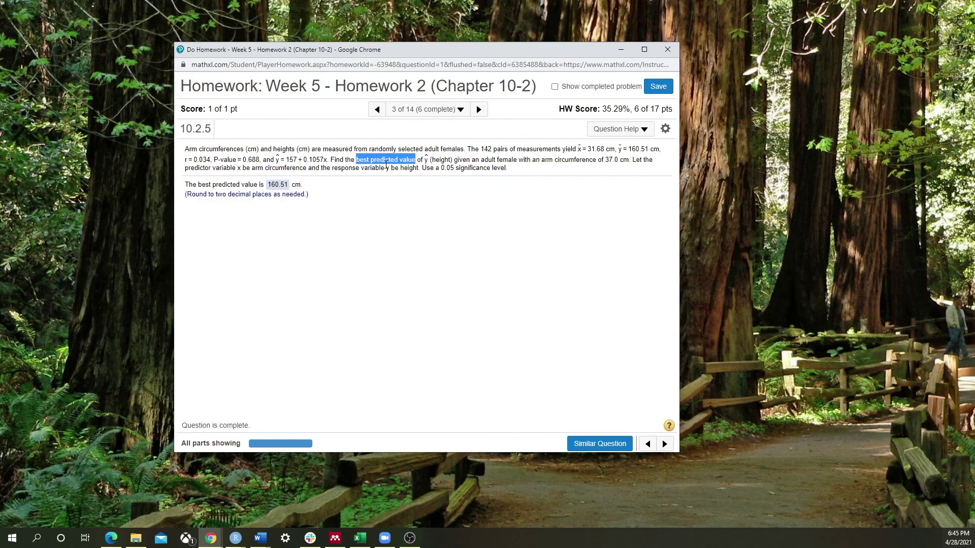
left_click(361, 164)
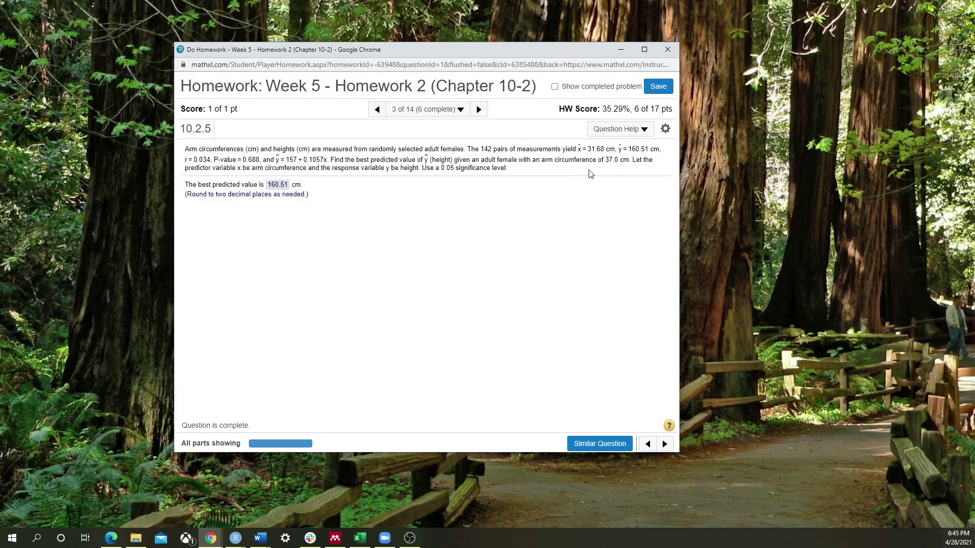
Go to question 4 of 14 and examine its P-value and the requested best predicted weight for a 140 cm tall male.
left_click(478, 112)
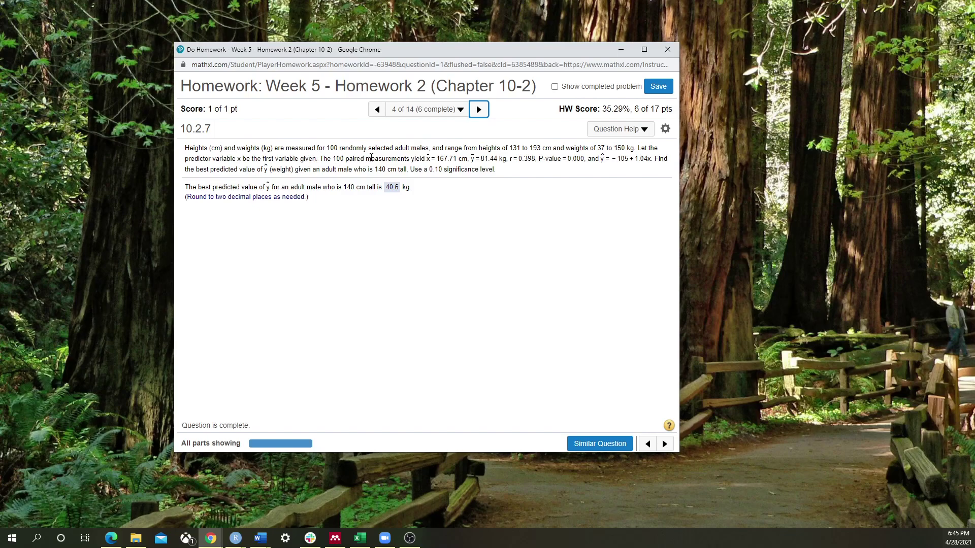
double_click(545, 159)
left_click_drag(198, 188, 364, 188)
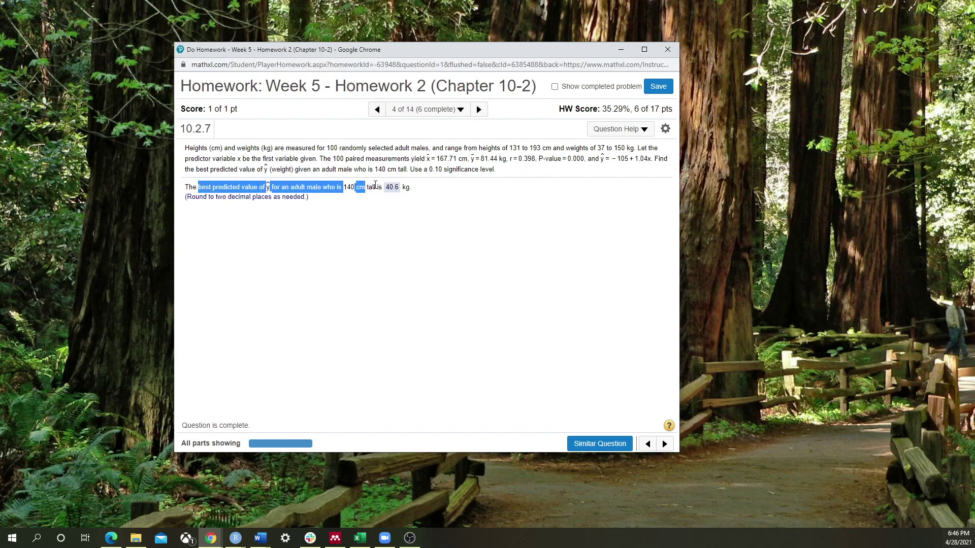
left_click(436, 221)
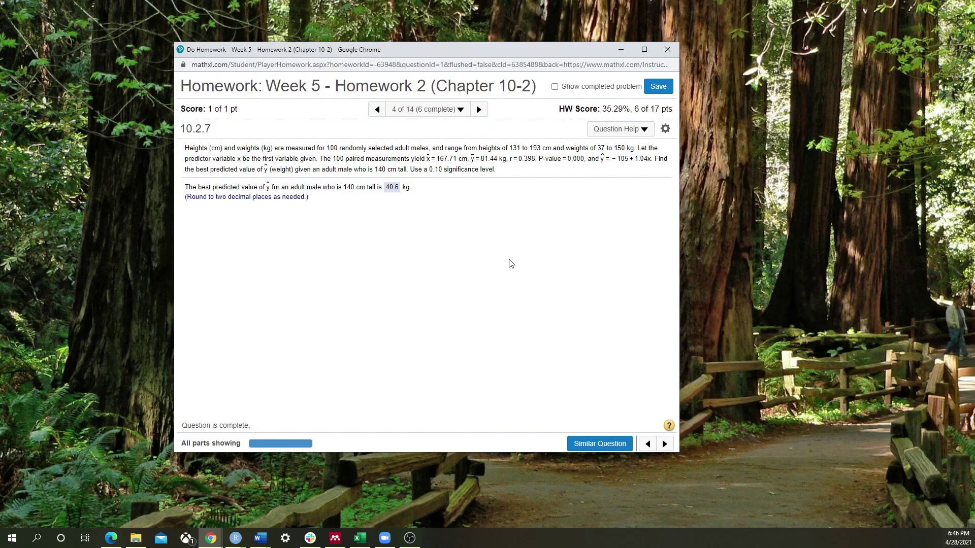
Go to question 5 of 14 and open its x-y data set in StatCrunch, with the homework window moved beside it.
left_click(483, 111)
left_click(480, 110)
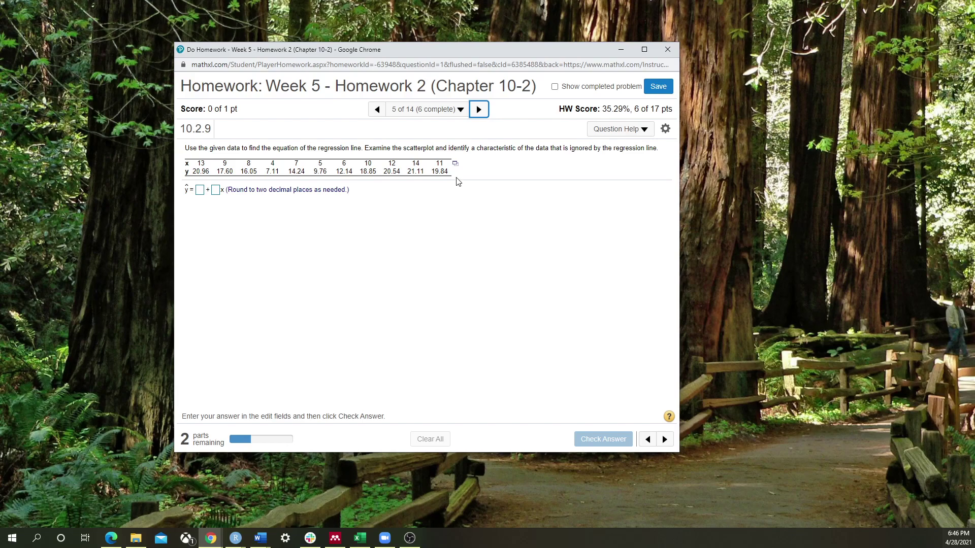
left_click(455, 163)
left_click(485, 178)
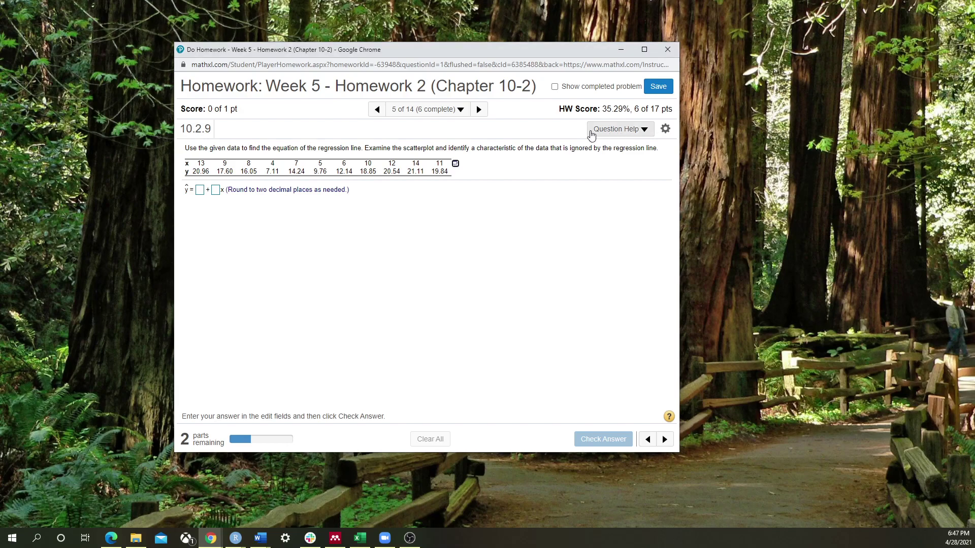
left_click(455, 164)
left_click(477, 179)
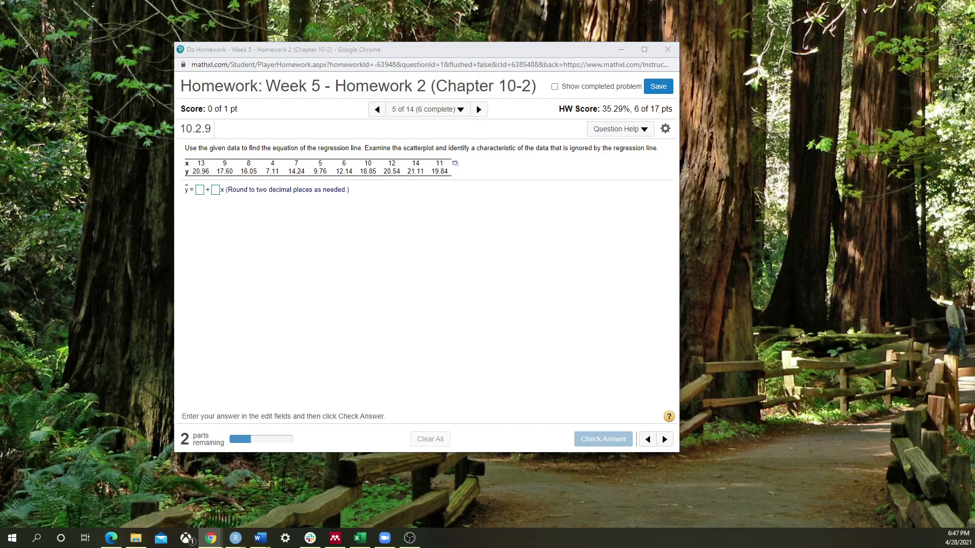
left_click_drag(578, 53, 419, 53)
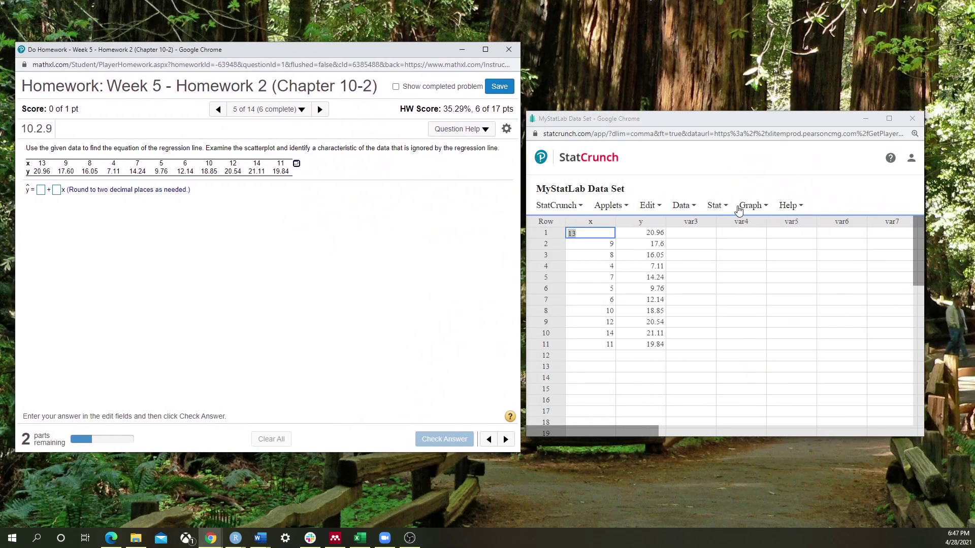
Compute a simple linear regression with x as the X variable and y as the Y variable, keeping the other options at their defaults.
left_click(716, 206)
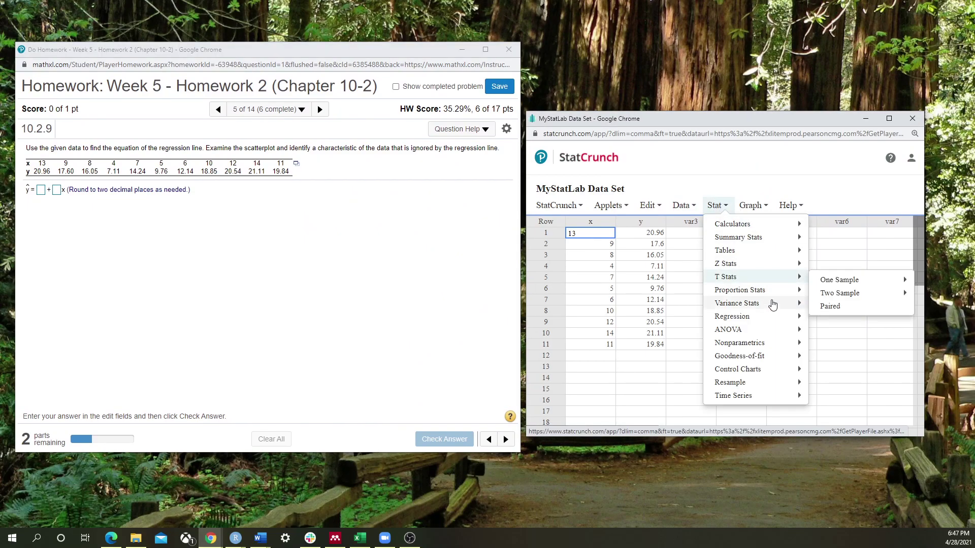
mouse_move(757, 317)
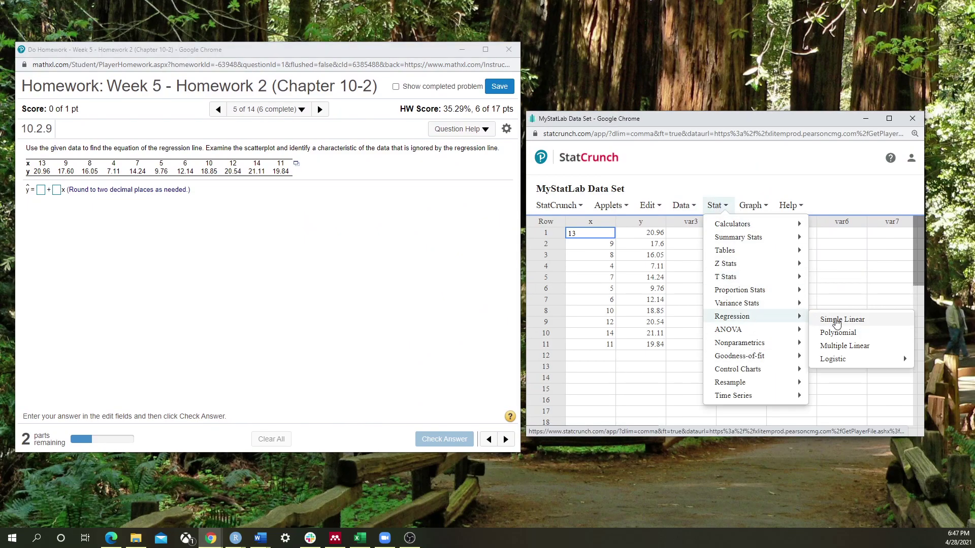
left_click(837, 320)
left_click(654, 196)
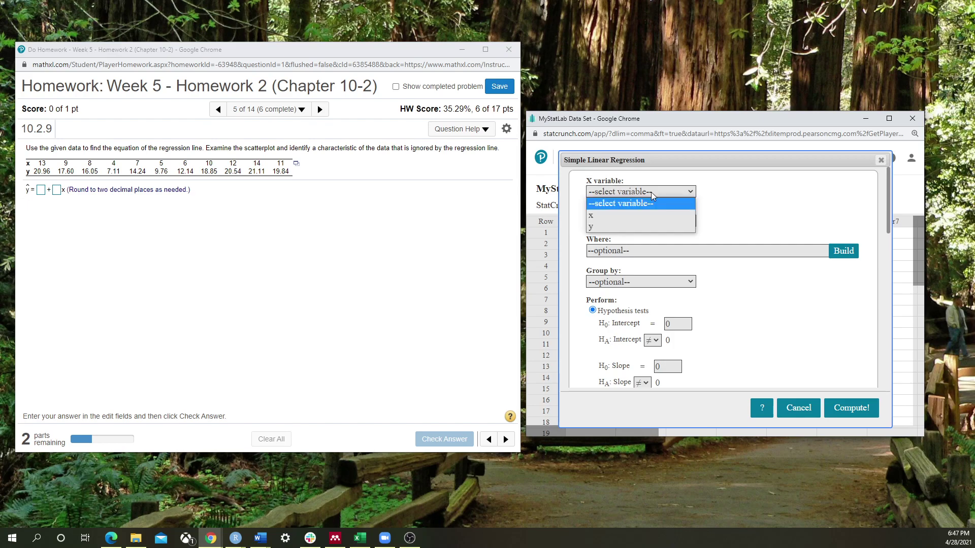
left_click(630, 216)
left_click(629, 221)
left_click(629, 257)
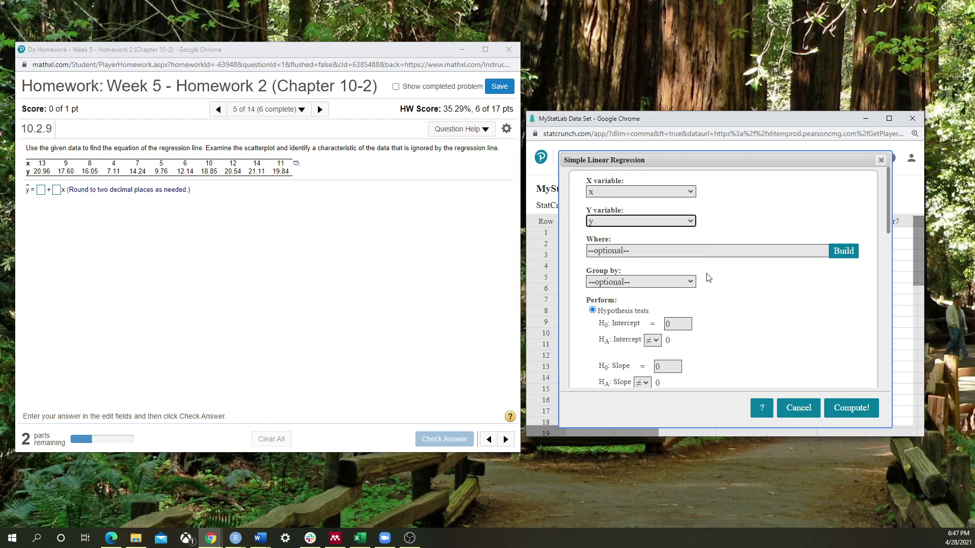
scroll(764, 325, "down", 2)
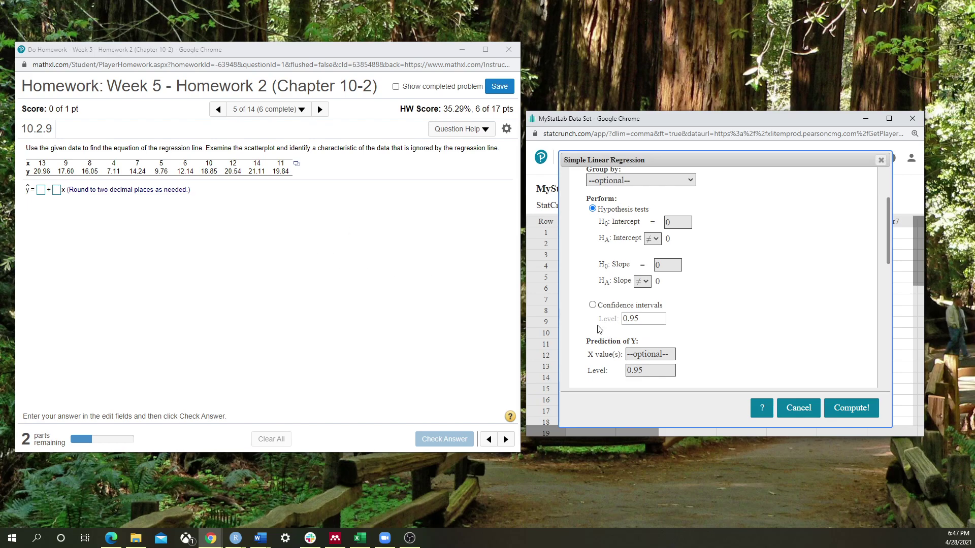
scroll(787, 330, "down", 10)
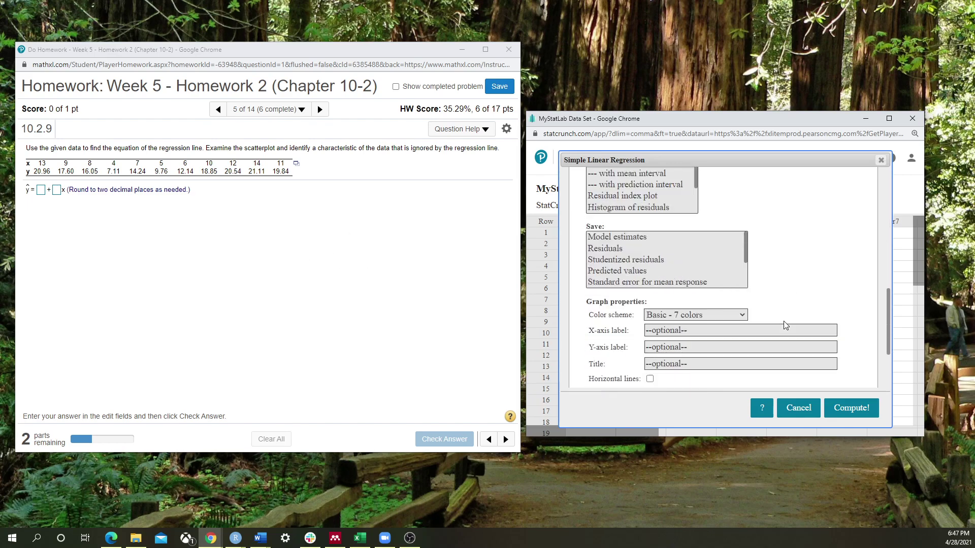
scroll(786, 326, "up", 1)
left_click(851, 409)
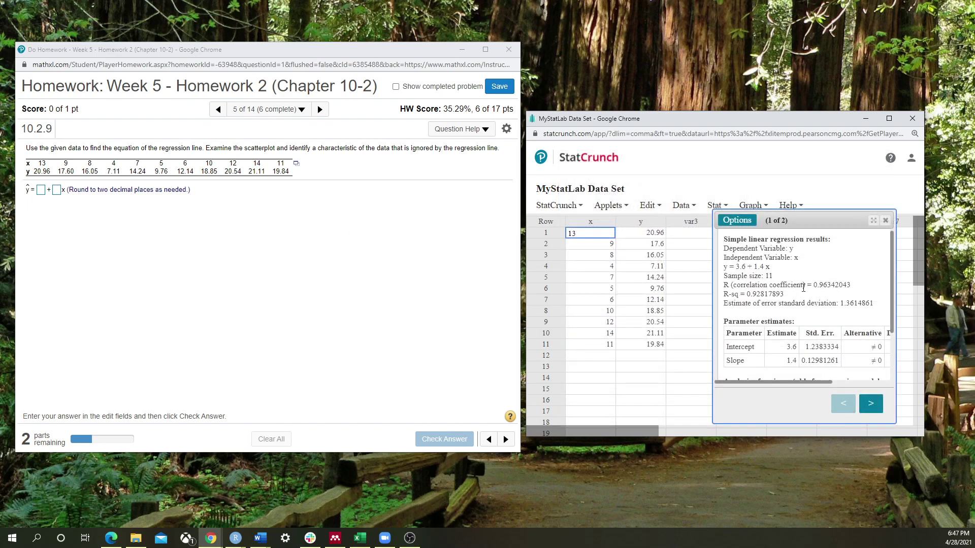
Fill in the regression equation for question 10.2.9 with intercept 3.6 and slope 1.4, and submit the answer for checking.
left_click_drag(768, 267, 725, 267)
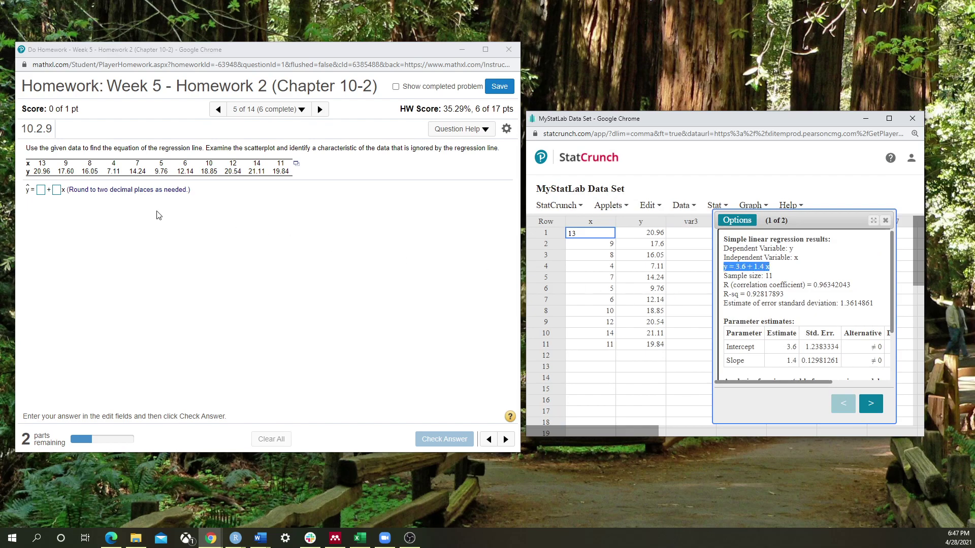
left_click(41, 191)
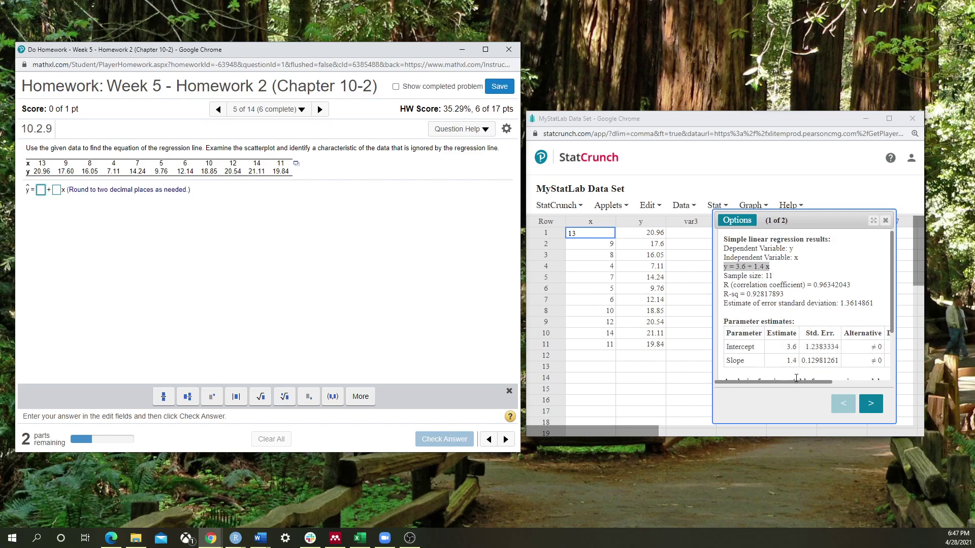
left_click_drag(799, 383, 745, 389)
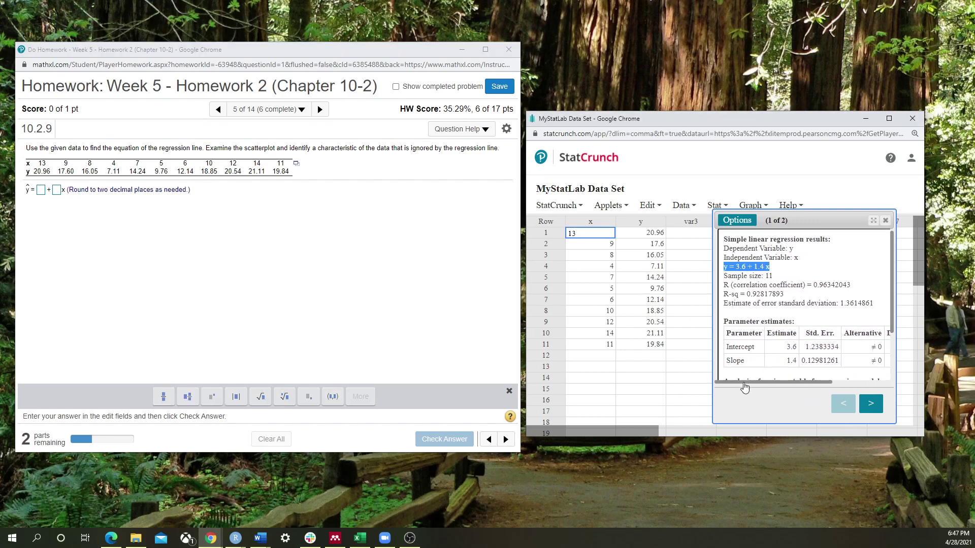
left_click(40, 192)
type("3.6")
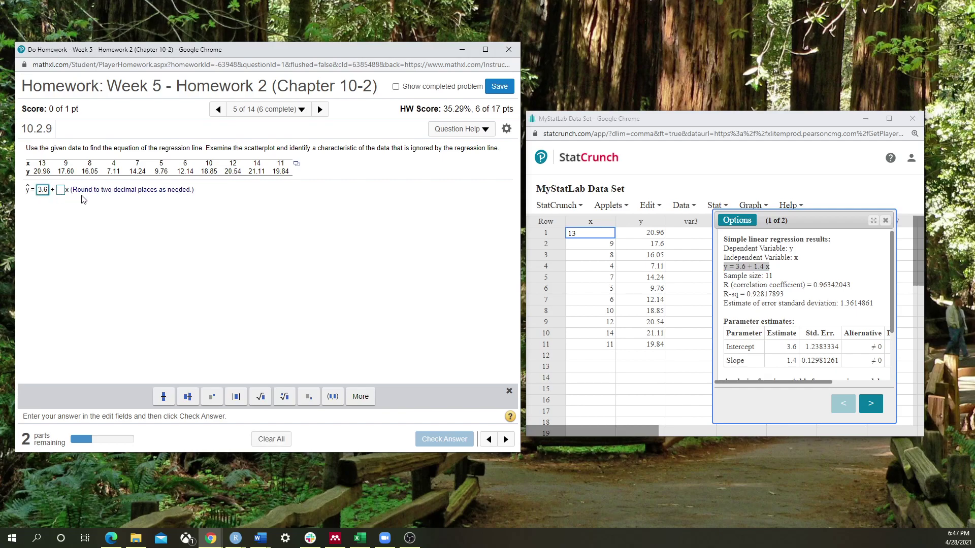
left_click(60, 190)
type("1.4")
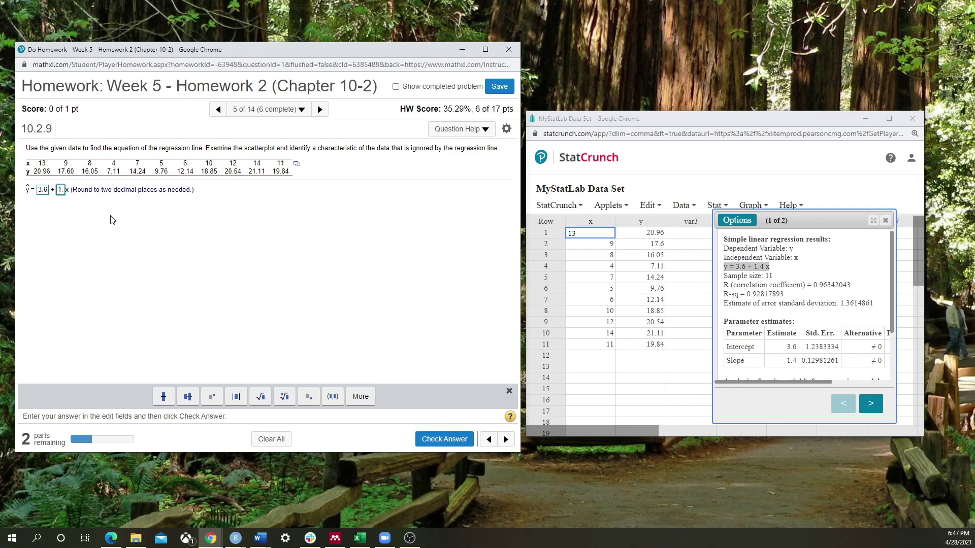
left_click(460, 442)
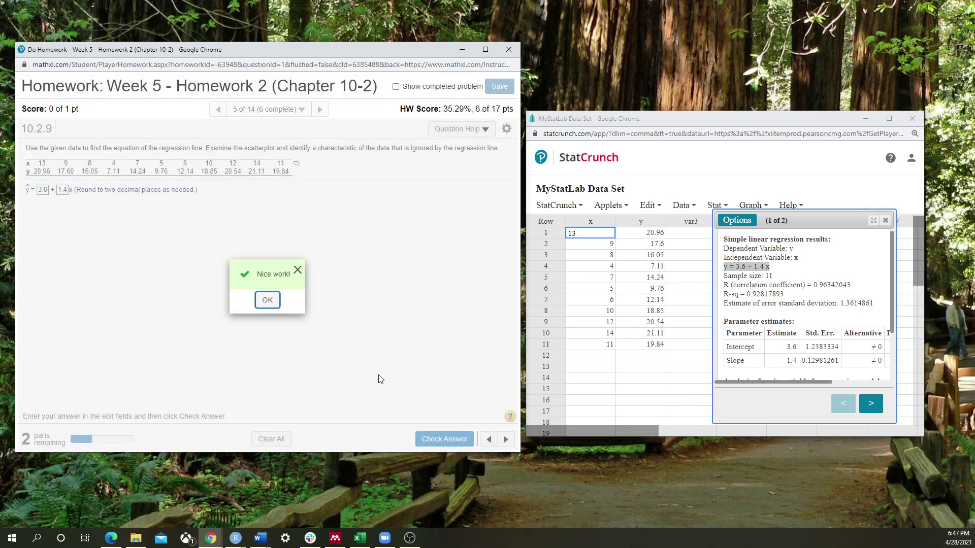
left_click(268, 301)
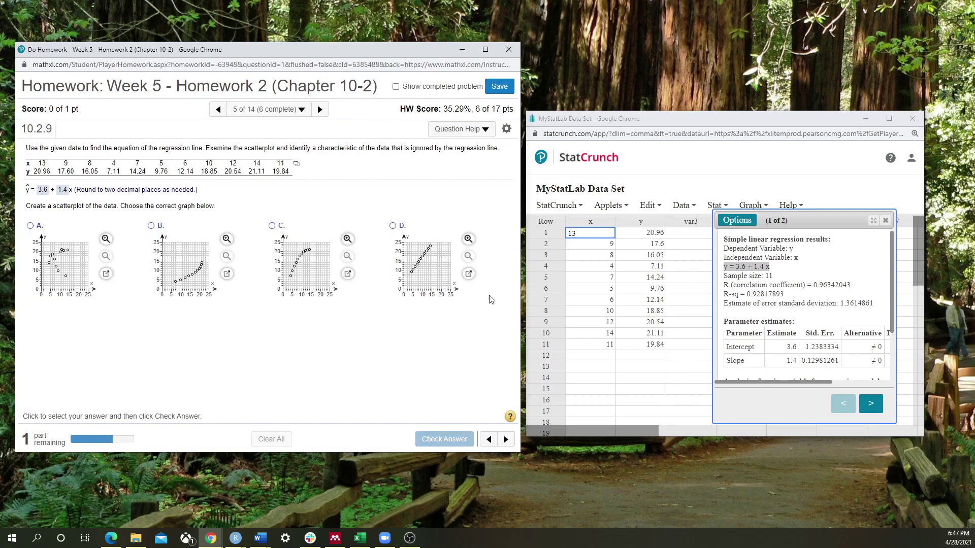
View the regression's fitted line plot, choose scatterplot C as the matching graph, and submit it for checking.
left_click(870, 403)
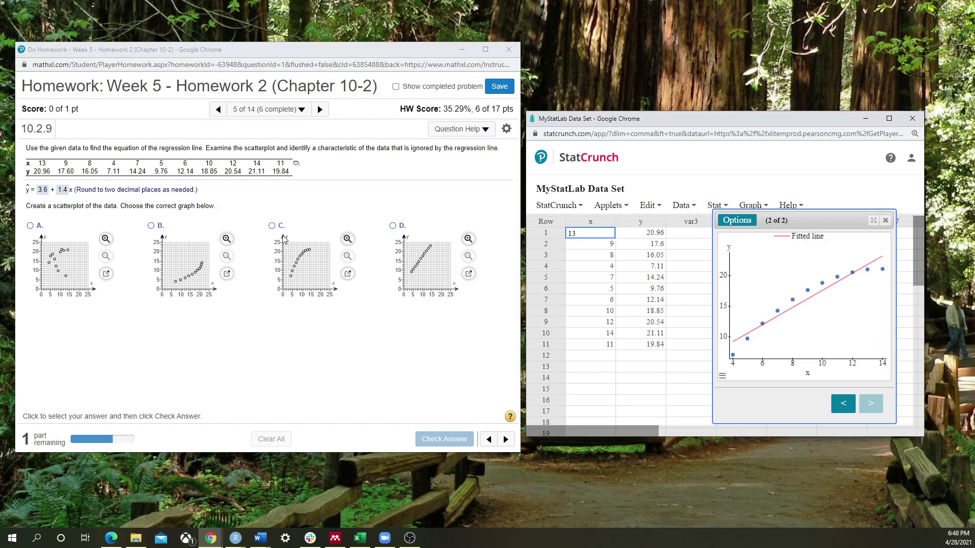
left_click(272, 227)
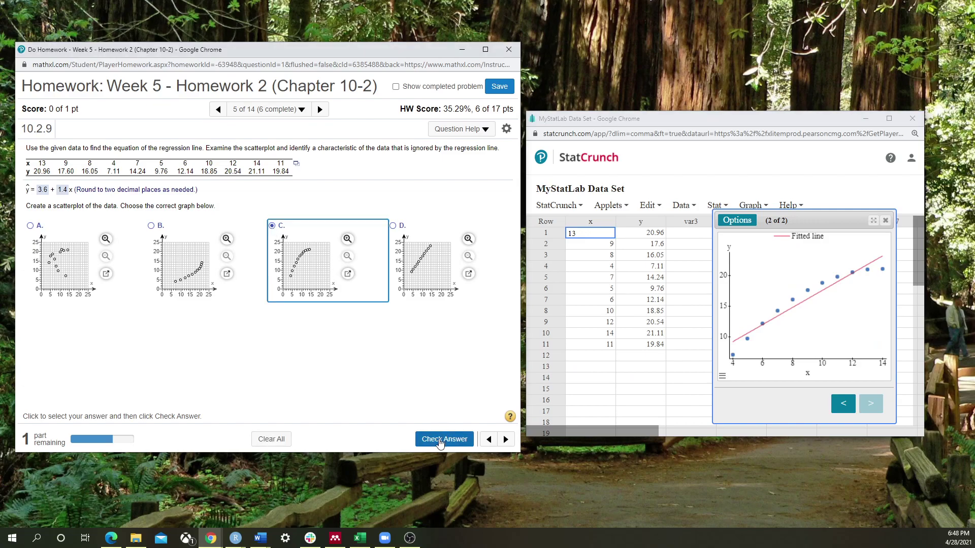
left_click(439, 440)
left_click(267, 305)
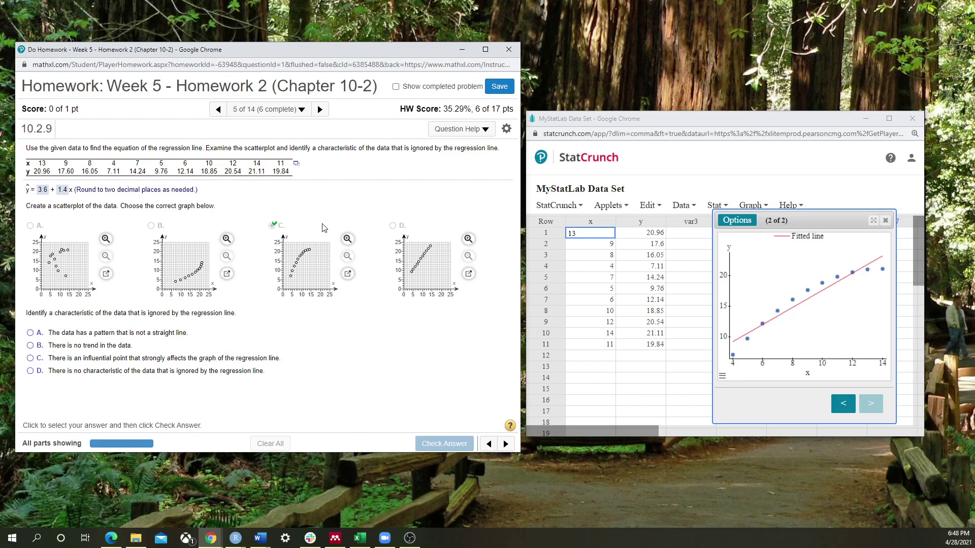
Leave question 5 incomplete for question 6, and clear the x and y columns, including their names, from the StatCrunch data table.
left_click(320, 109)
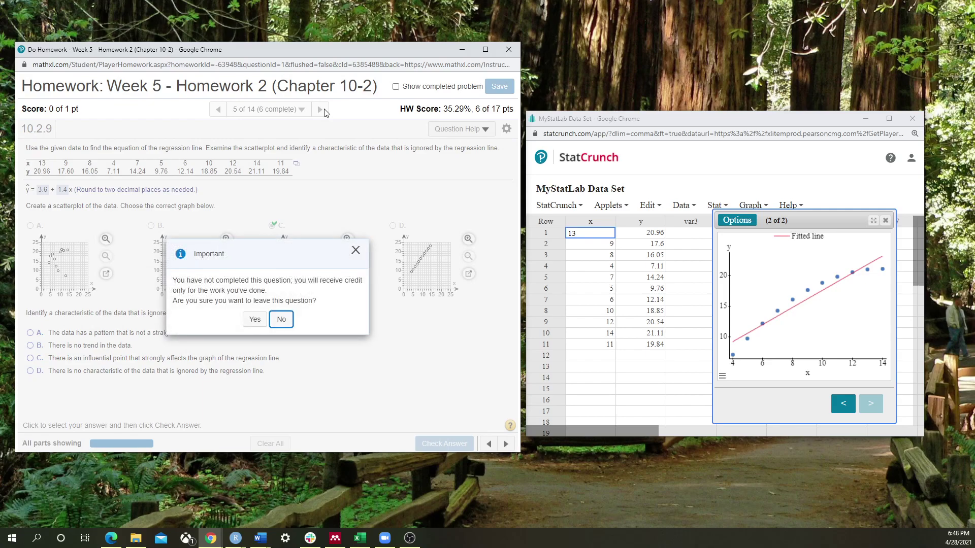
left_click(254, 319)
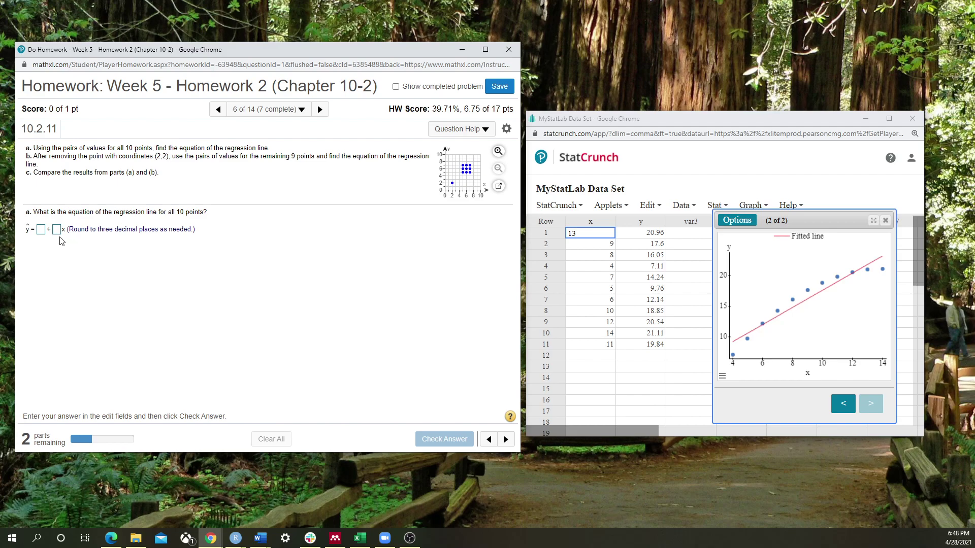
left_click(885, 220)
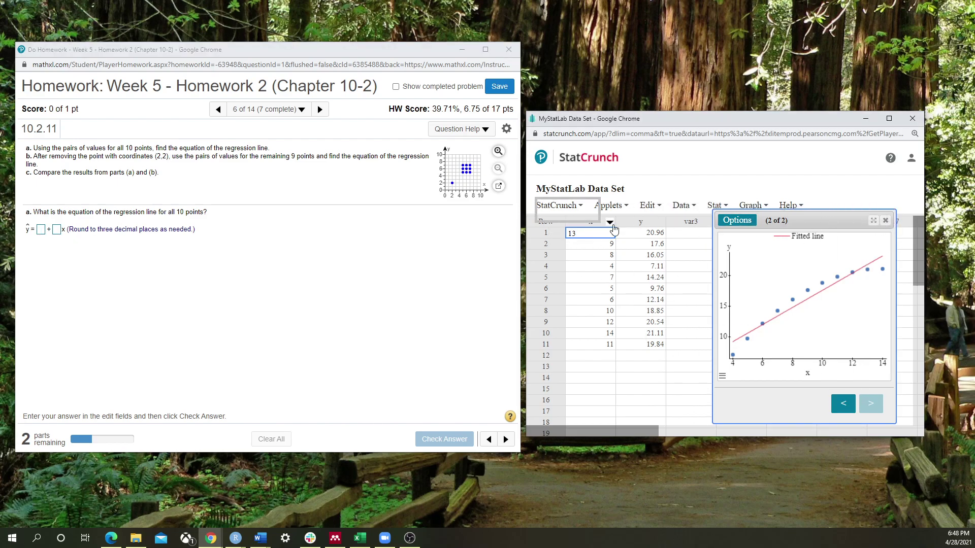
left_click_drag(592, 227, 613, 348)
key("Delete")
left_click_drag(638, 226, 645, 348)
key("Delete")
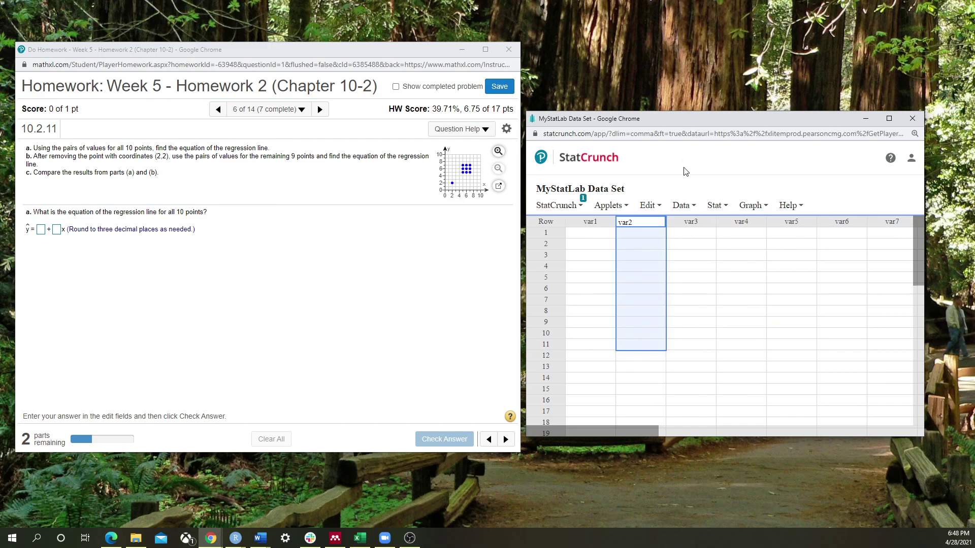
left_click(731, 300)
With question 10.2.11's scatterplot enlarged, name the first two data columns x and y and enter x values 2, 5, 6, 7, 5, 6, 7, 5, 6, 7.
left_click(584, 233)
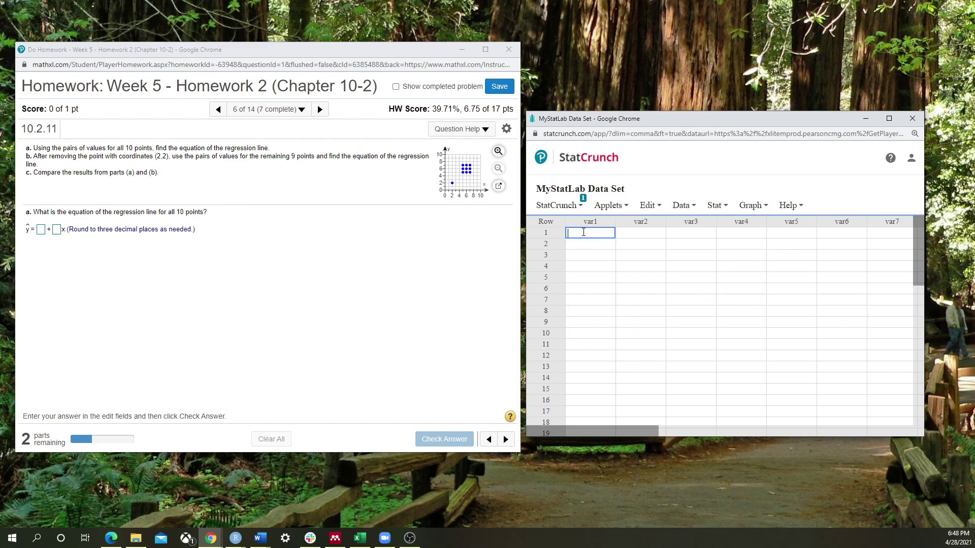
left_click(498, 186)
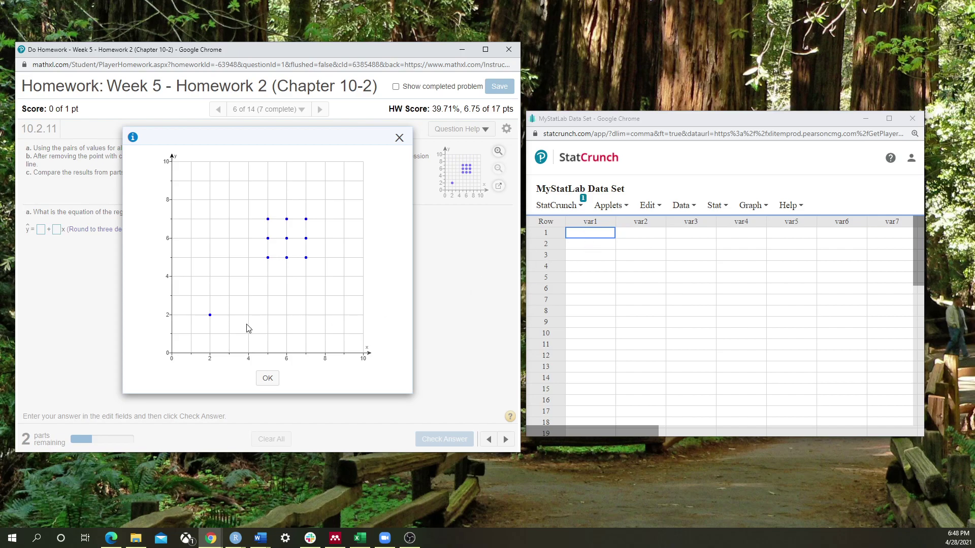
left_click(595, 219)
type("x")
left_click(627, 223)
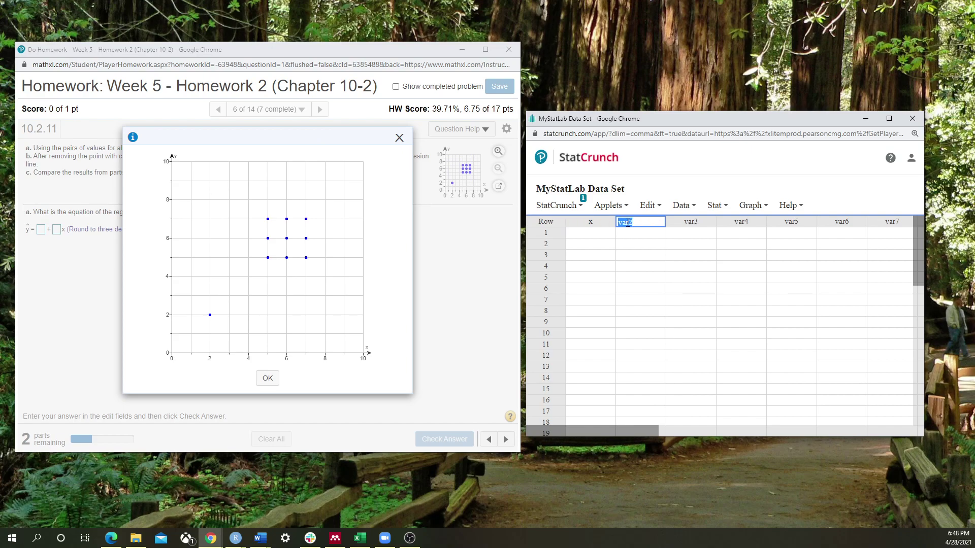
type("y")
left_click(572, 234)
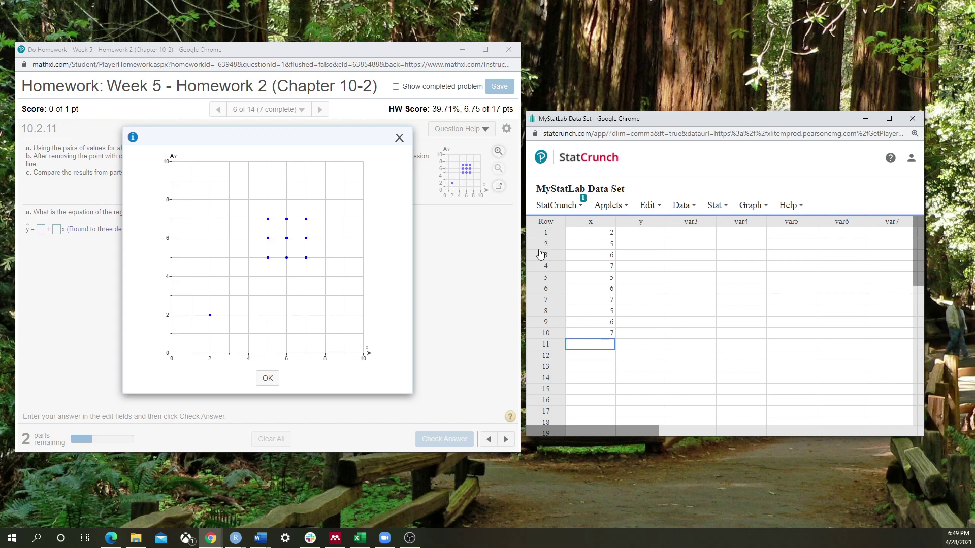
Enter the matching values 2, 5, 5, 5, 6, 6, 6, 7, 7, 7 in rows 1 to 10 of the y column.
left_click(635, 236)
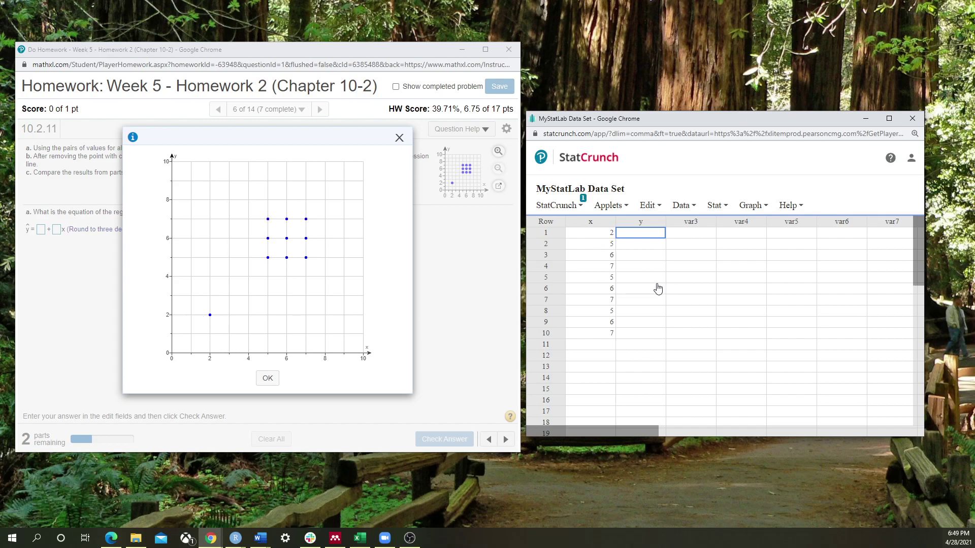
type("2")
key("Return")
key("Return")
type("5")
key("Return")
type("5")
key("Return")
type("6")
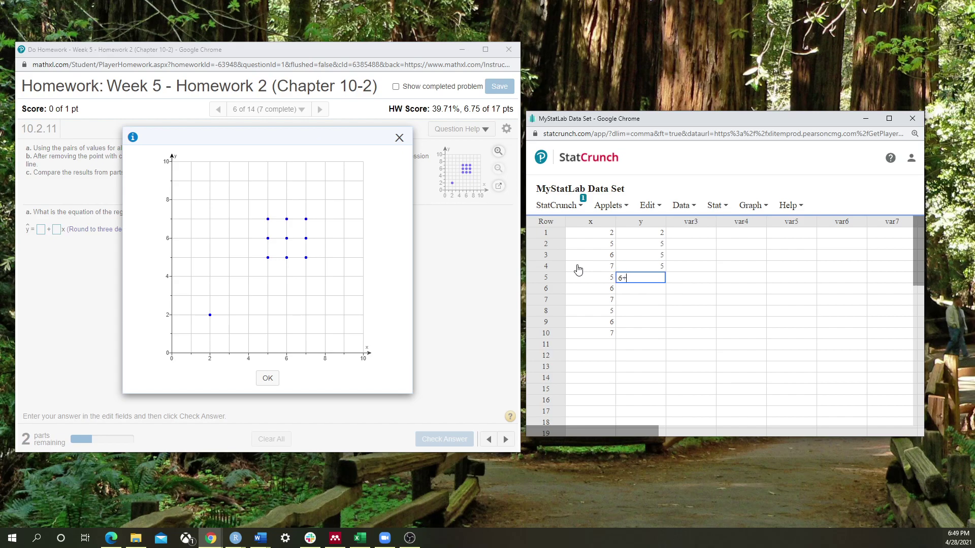
key("Return")
type("6")
key("Return")
type("6")
key("Return")
type("7")
key("Return")
type("7")
key("Return")
type("7")
key("Return")
Compute a simple linear regression for all 10 points with x as the X variable and y as the Y variable.
left_click(714, 206)
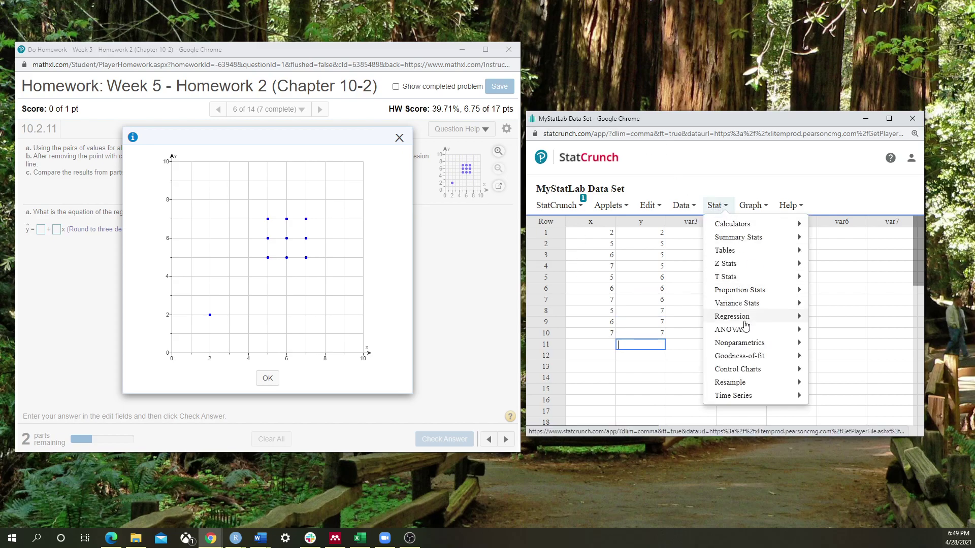
mouse_move(749, 317)
left_click(820, 320)
left_click(653, 191)
left_click(631, 215)
left_click(633, 222)
left_click(623, 256)
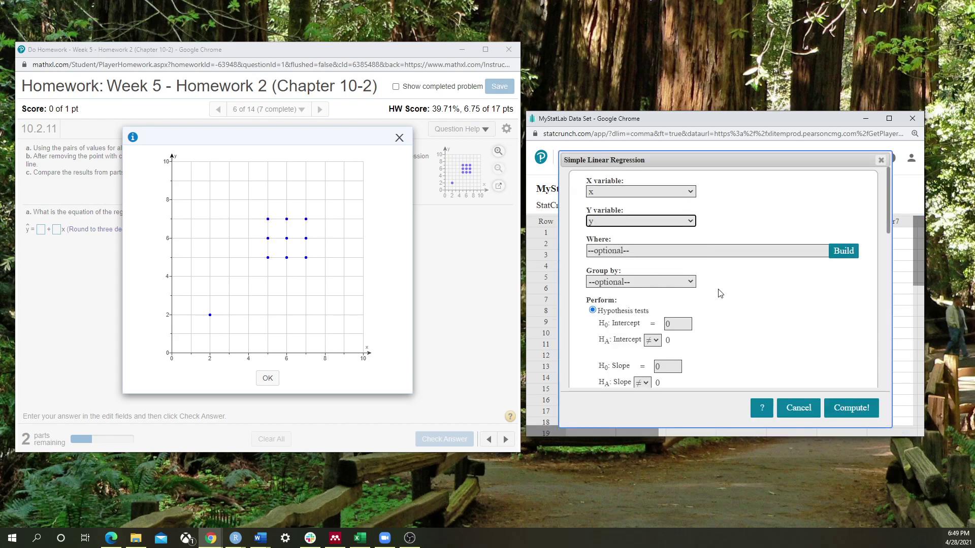
scroll(718, 289, "down", 5)
left_click(841, 414)
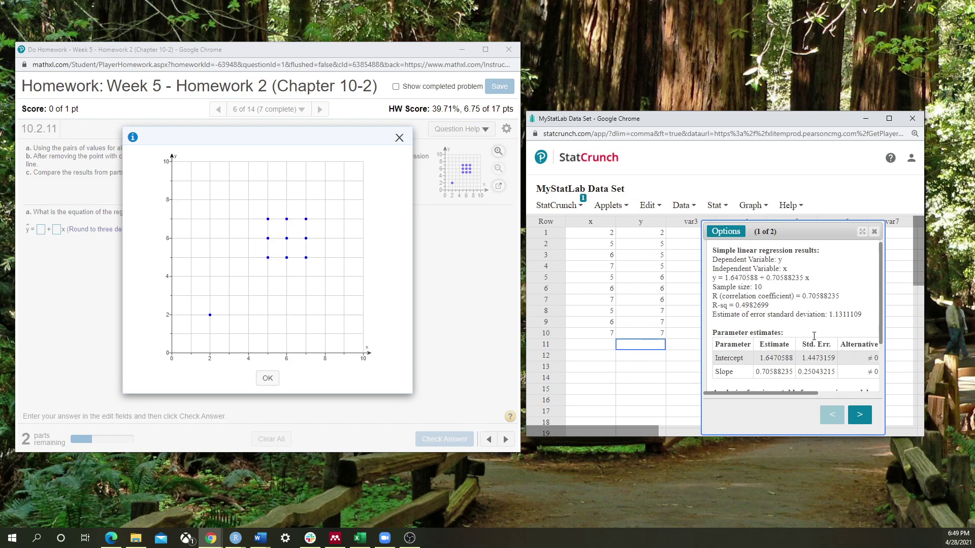
Close the enlarged scatterplot and compare the regression's fitted line plot with its numeric results.
left_click_drag(818, 226, 770, 206)
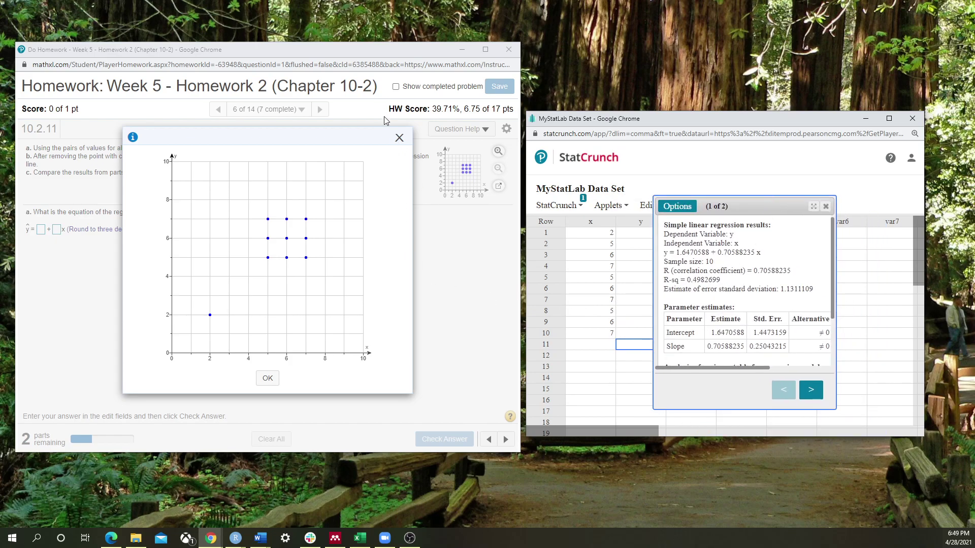
left_click(399, 139)
left_click(807, 390)
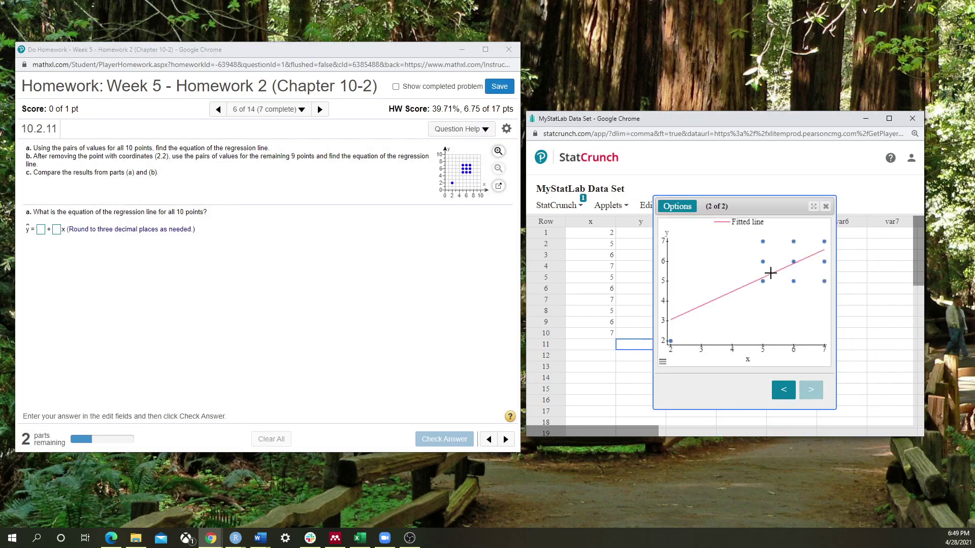
left_click(782, 392)
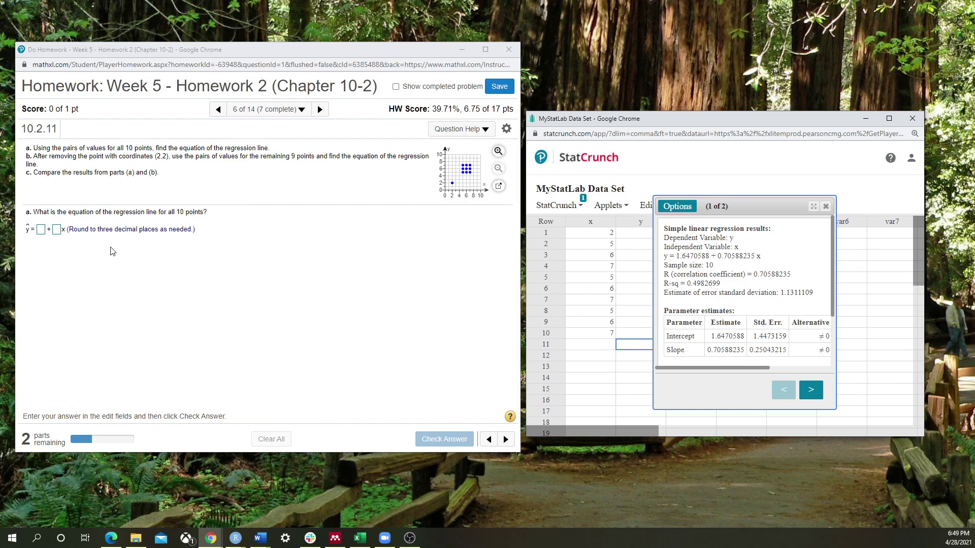
Fill in part a's regression equation with intercept 1.647 and slope .706, and submit the answer for checking.
left_click(41, 230)
type("1")
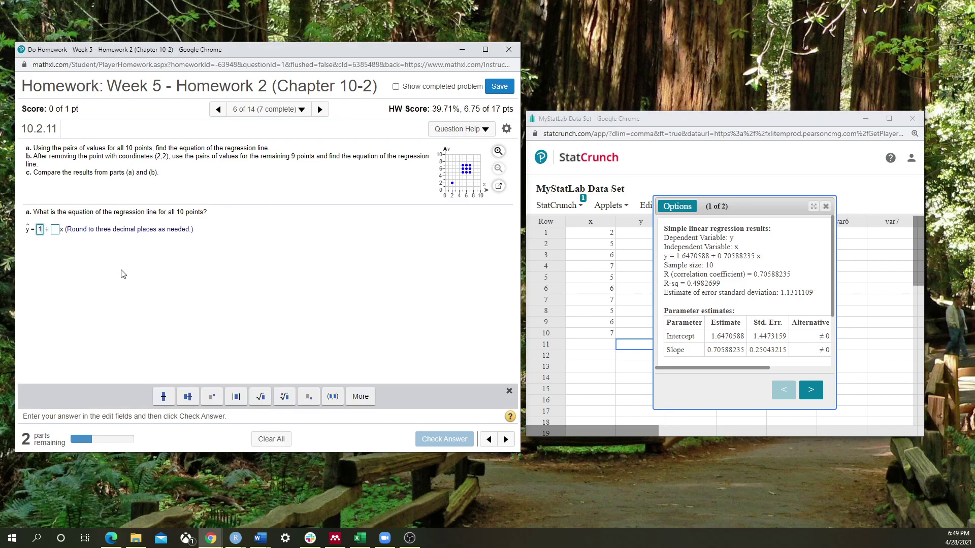
type(".647")
left_click(67, 229)
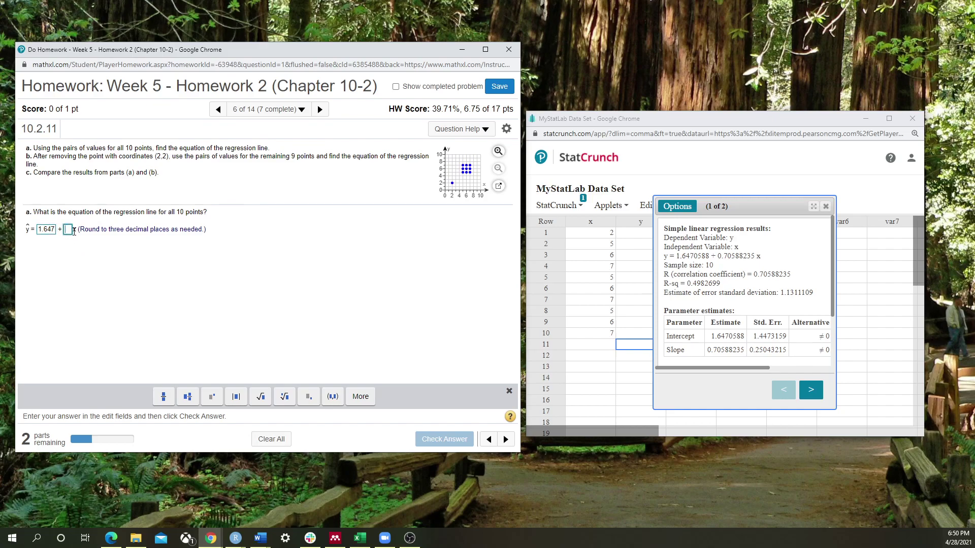
type(".7")
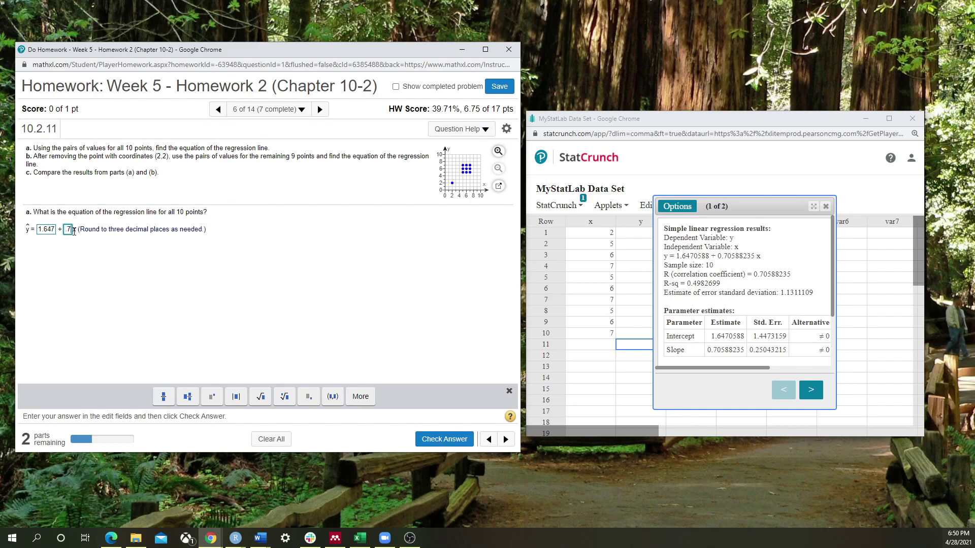
type("06")
left_click_drag(723, 257, 745, 256)
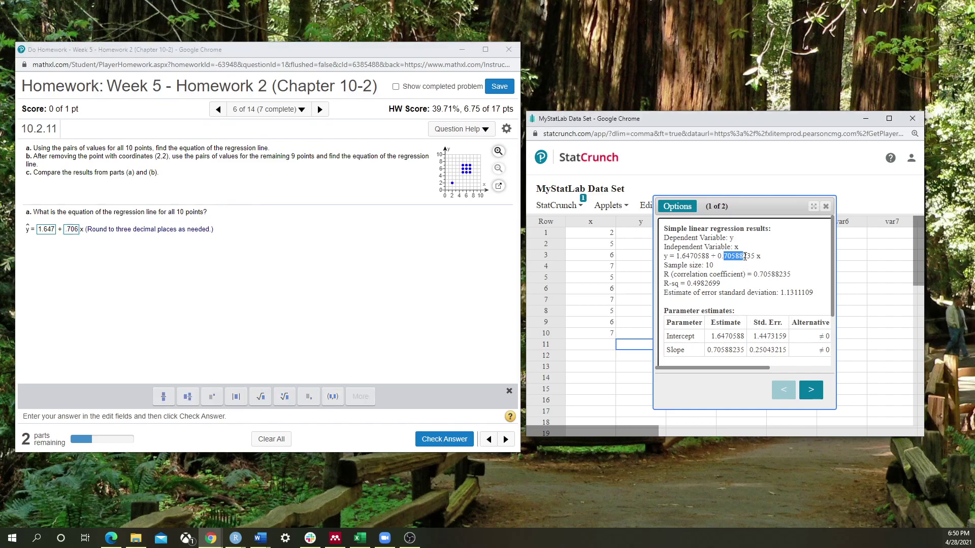
left_click(673, 283)
left_click(447, 442)
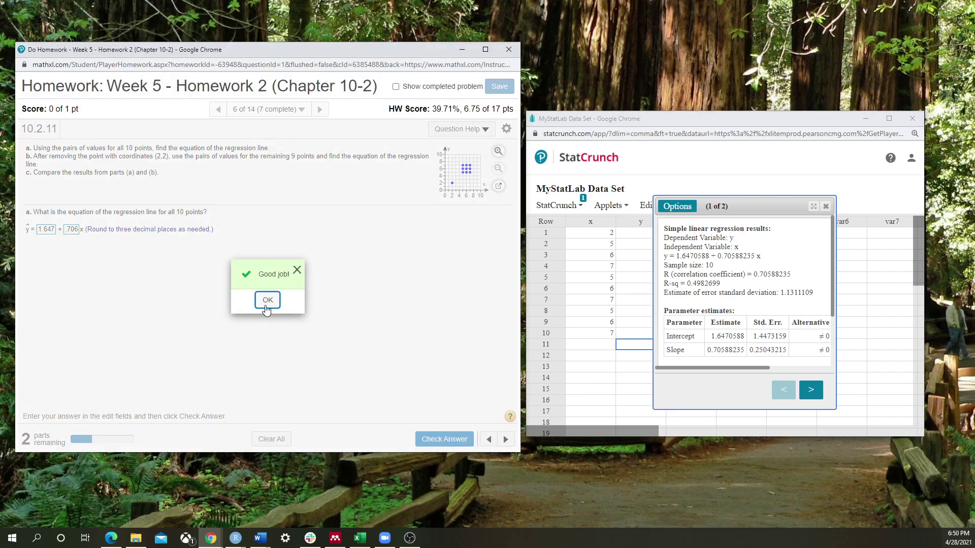
left_click(267, 300)
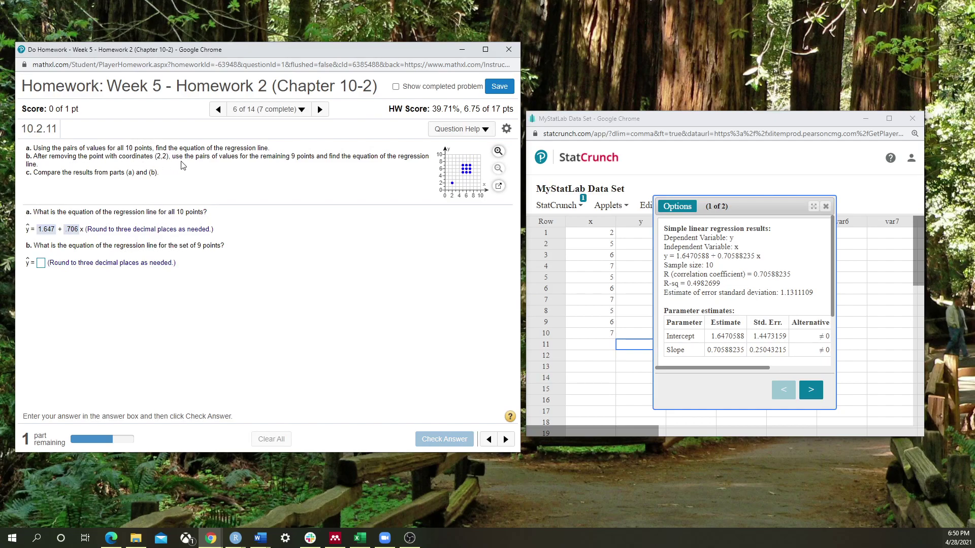
Close the regression results and delete the point (2,2) by emptying the x and y cells in row 1.
left_click(825, 207)
left_click(551, 235)
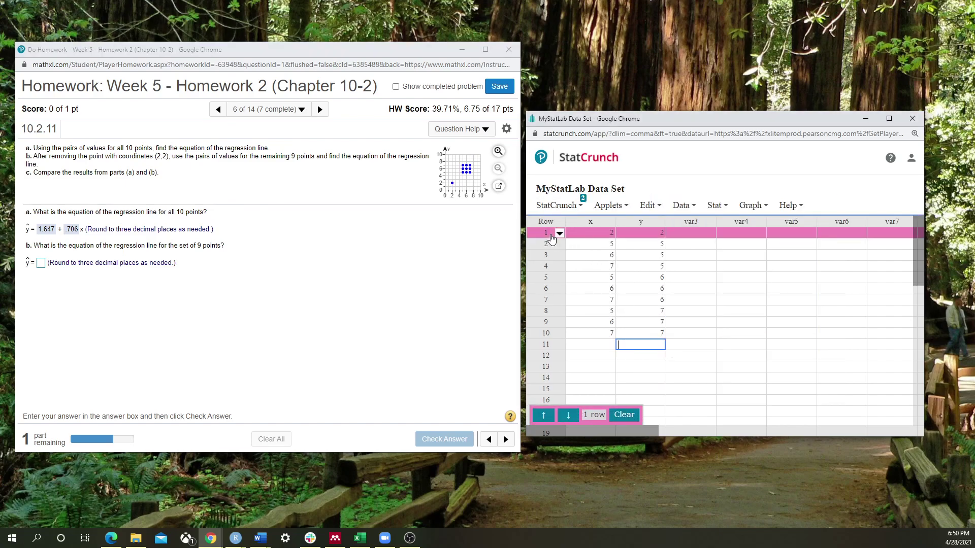
left_click(625, 416)
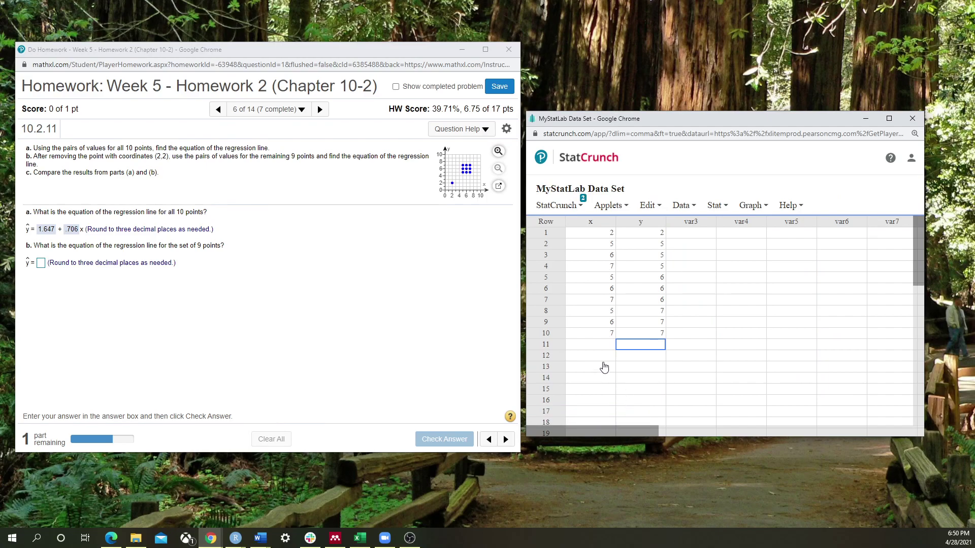
left_click(546, 234)
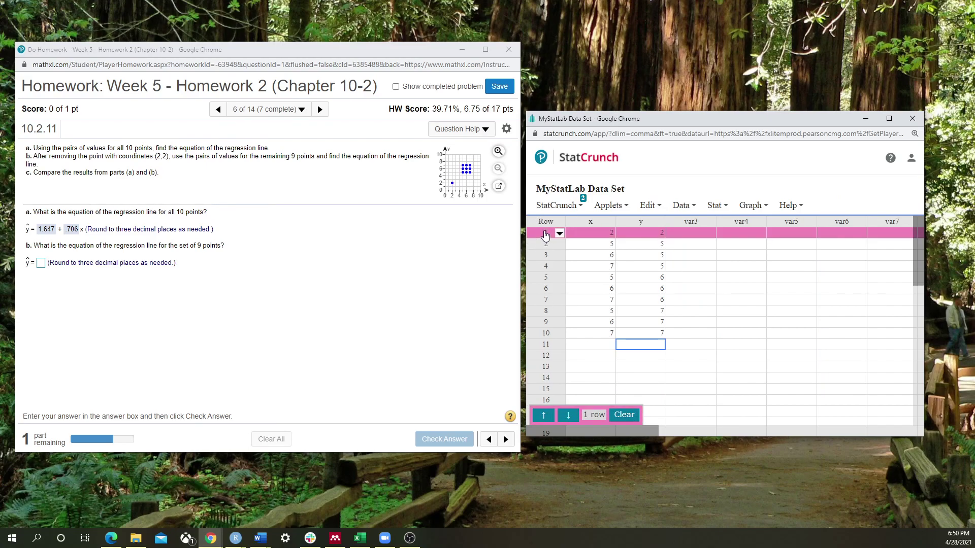
left_click(590, 232)
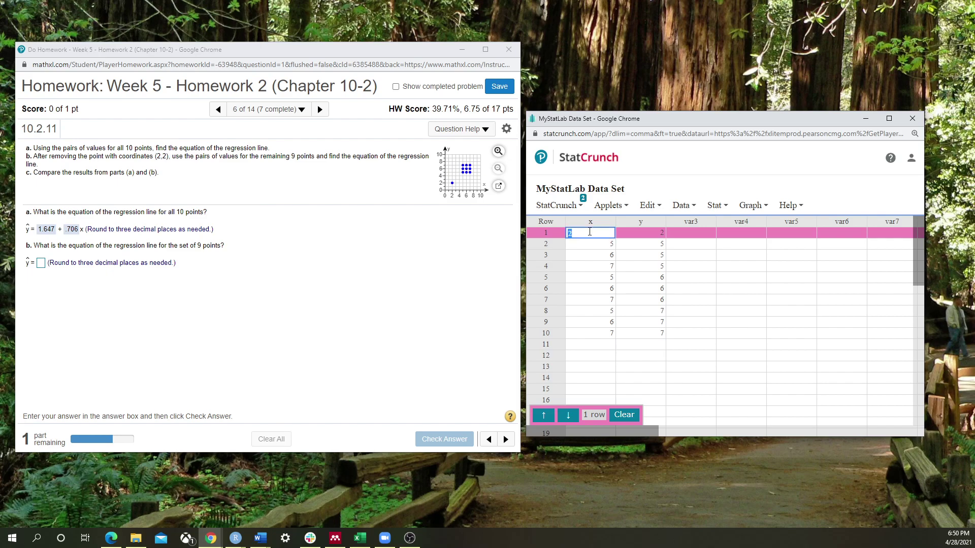
left_click(635, 234)
key("BackSpace")
left_click(691, 355)
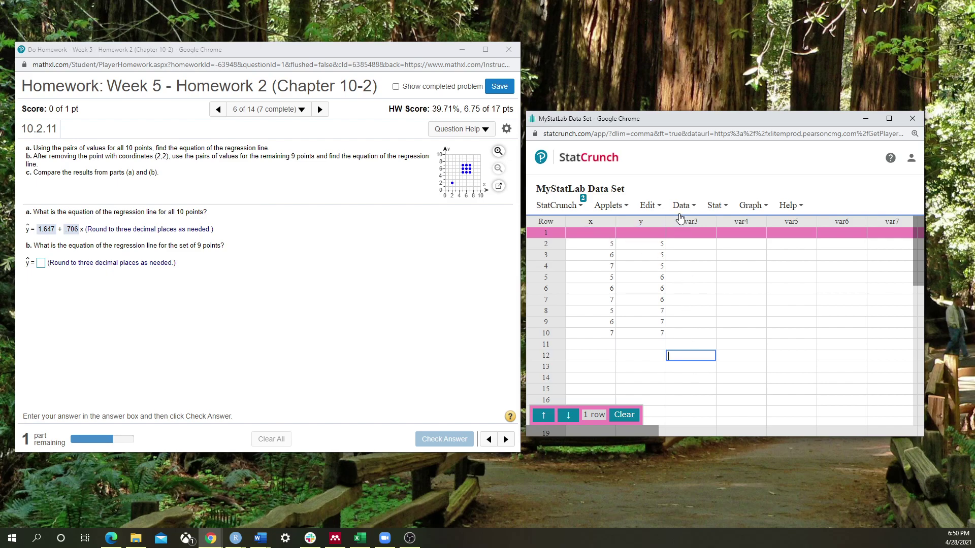
Compute the simple linear regression of y on x for the remaining 9 points and view its fitted line plot.
left_click(721, 208)
mouse_move(760, 316)
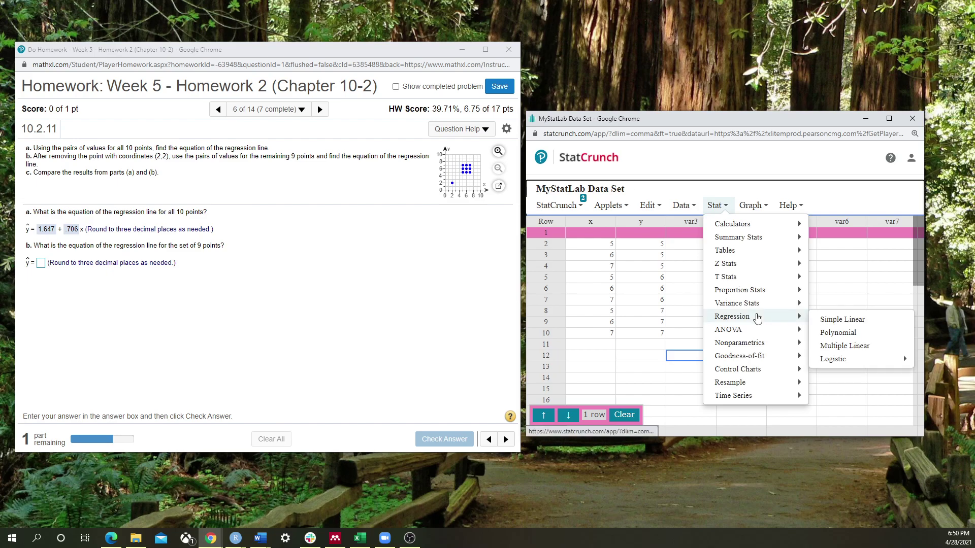
left_click(820, 320)
left_click(675, 192)
left_click(660, 215)
left_click(665, 221)
left_click(663, 256)
scroll(721, 315, "down", 5)
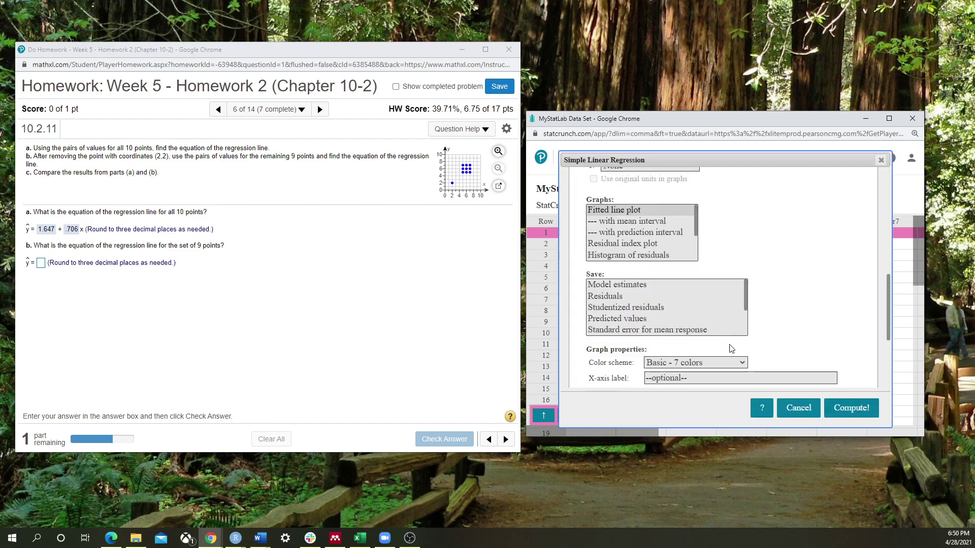
left_click(851, 408)
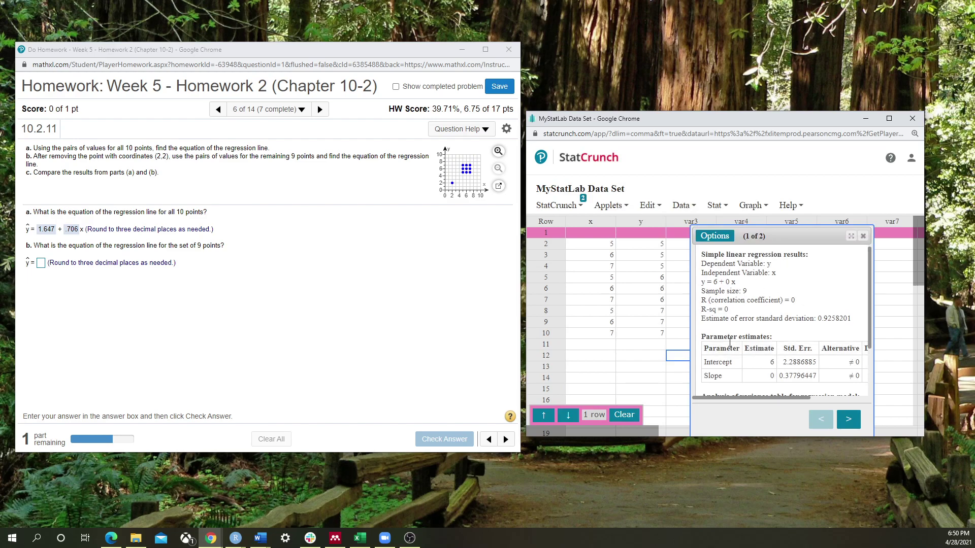
left_click(842, 418)
left_click(824, 421)
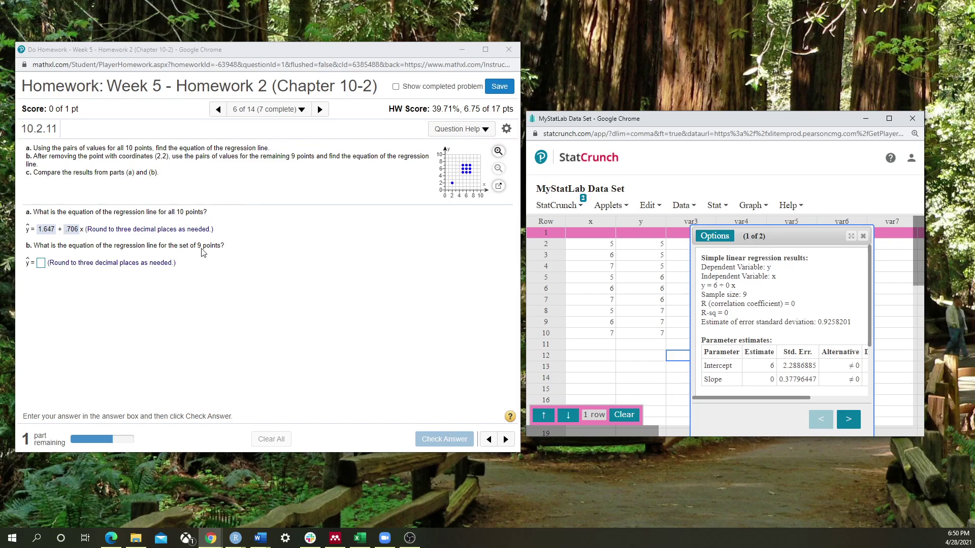
Enter 6 as part b's regression equation, submit it for checking, and continue to part c.
left_click(716, 285)
left_click(41, 264)
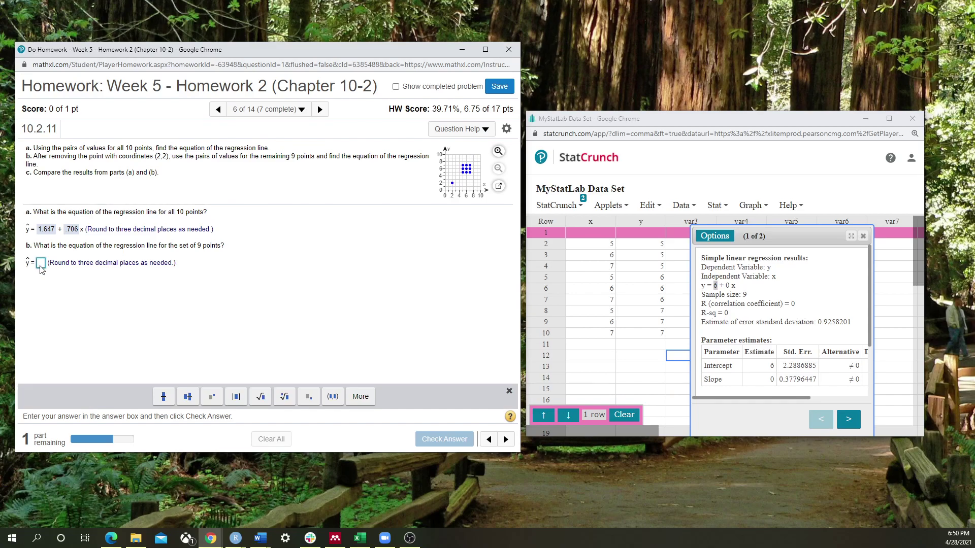
type("6")
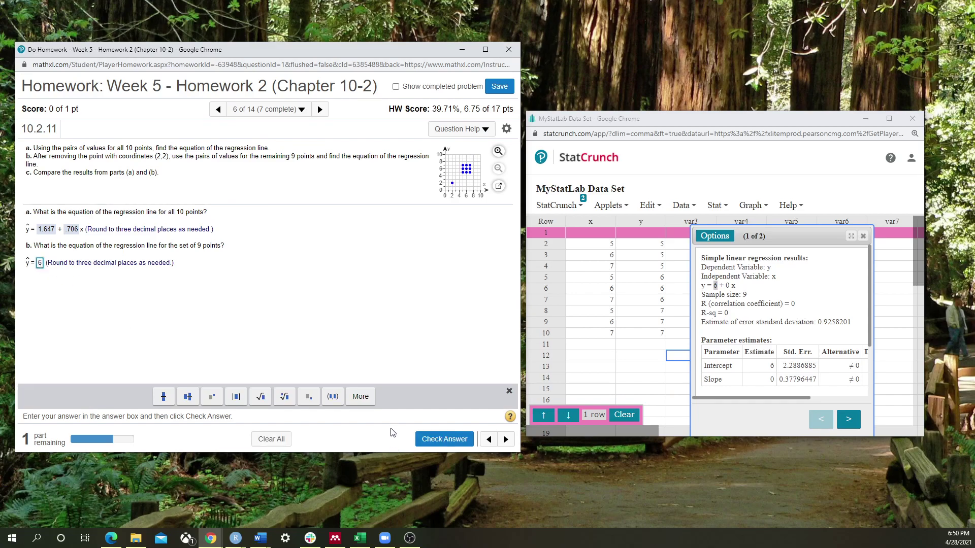
left_click(444, 439)
left_click(267, 300)
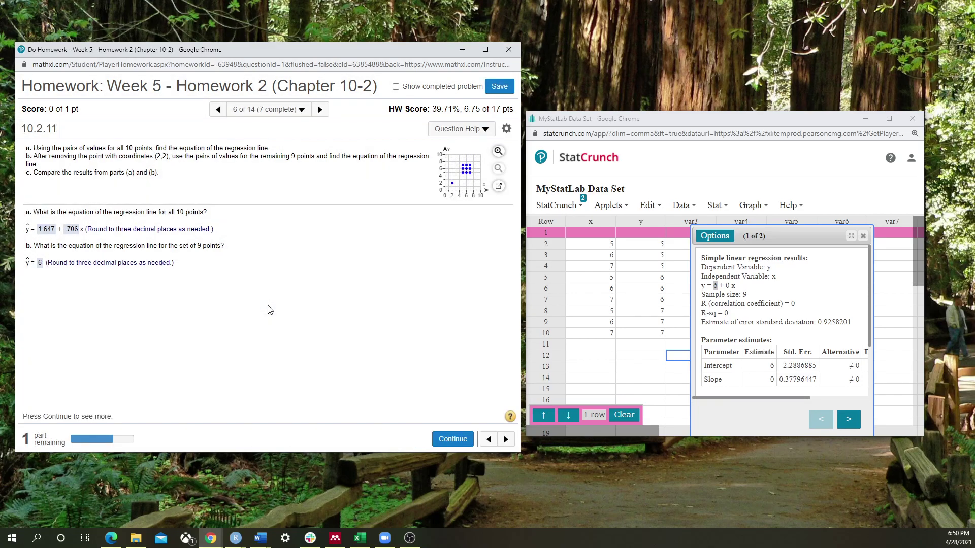
left_click(452, 439)
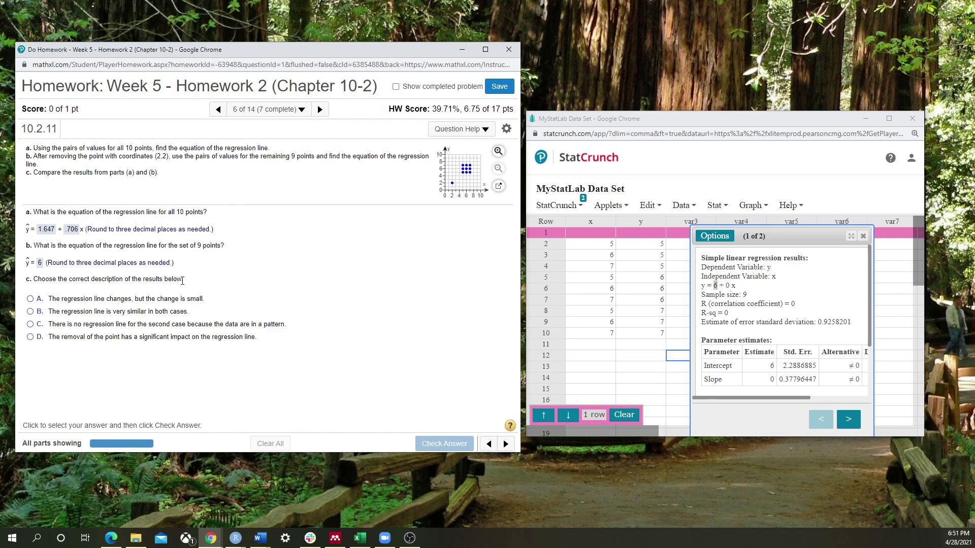
Examine the intercept and slope in the 9-point regression equation to judge the effect of removing the point for part c.
left_click(744, 289)
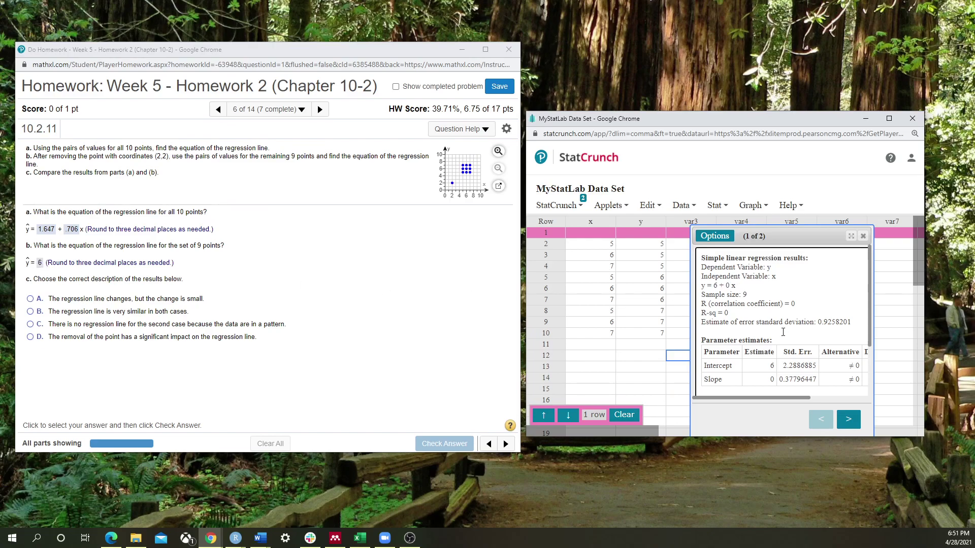
left_click_drag(717, 287, 736, 286)
left_click(731, 287)
left_click(848, 419)
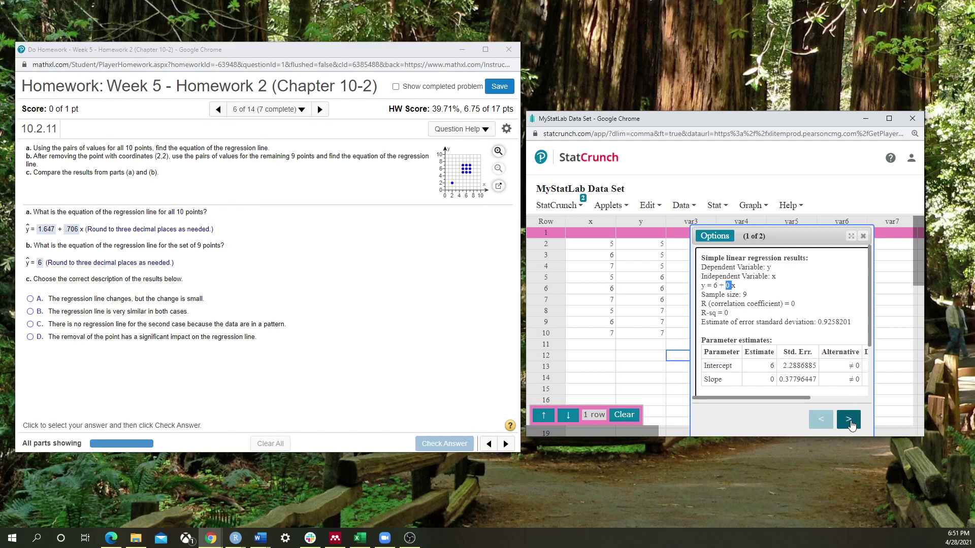
left_click(820, 419)
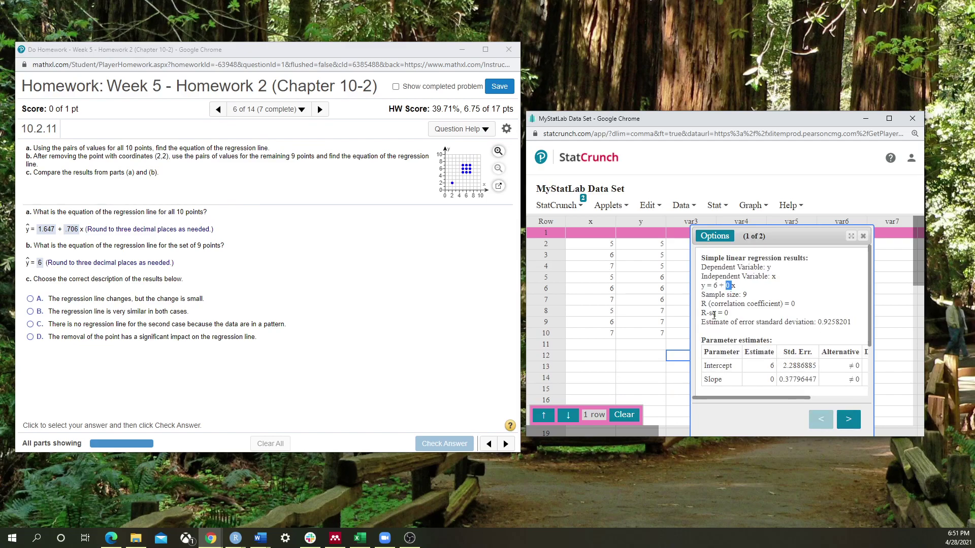
double_click(716, 287)
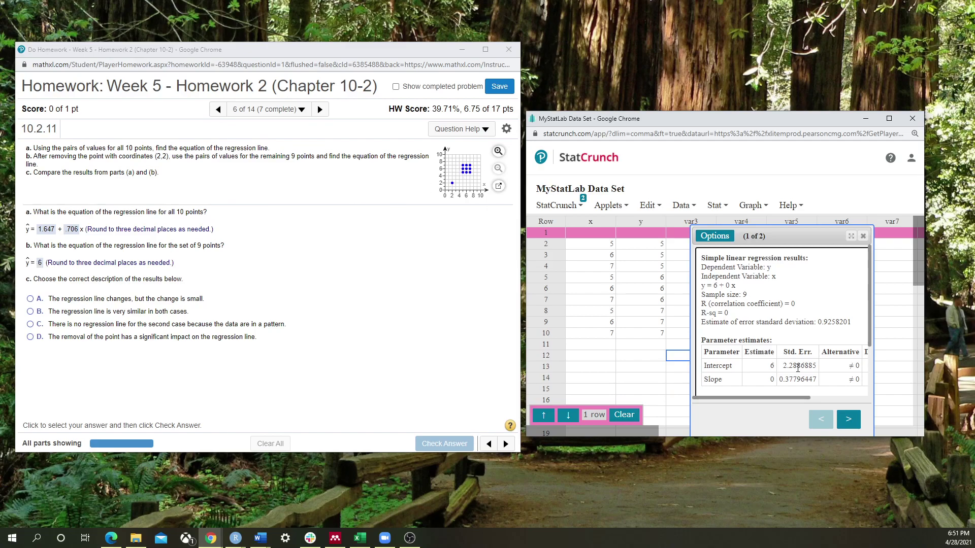
Review the fitted line plot for the 9-point regression and return to the numeric results.
left_click(848, 422)
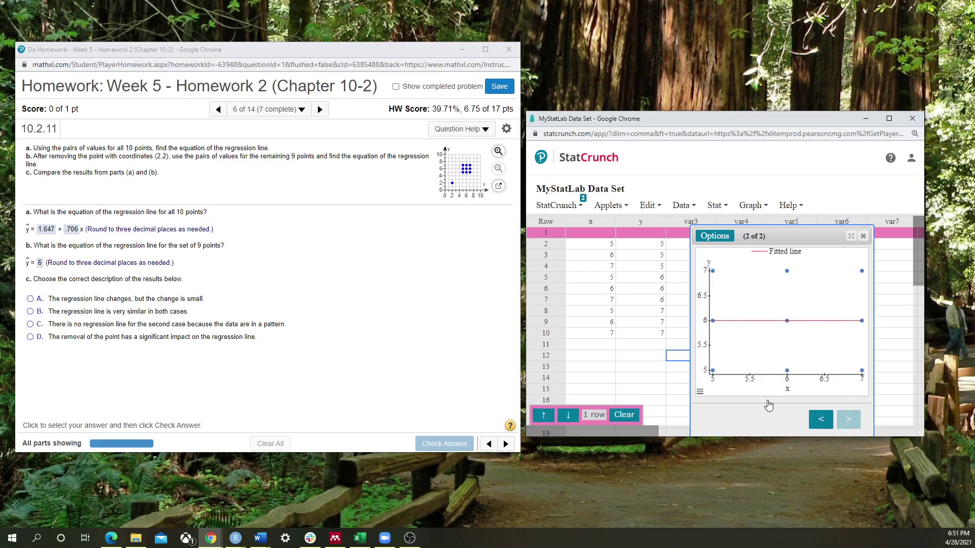
left_click(825, 420)
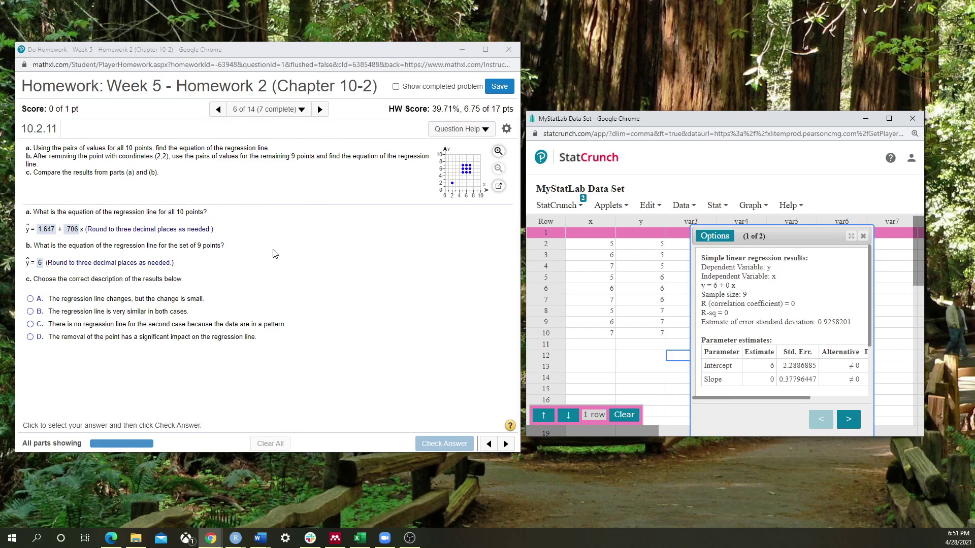
Leave part c unanswered, continue to question 7, and view its table of critical values of the Pearson correlation coefficient.
left_click(318, 109)
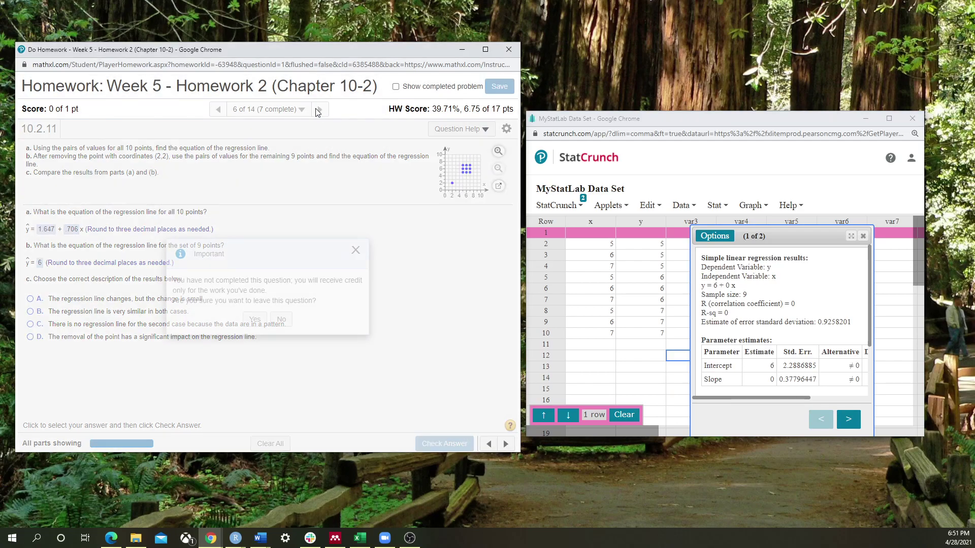
left_click(254, 319)
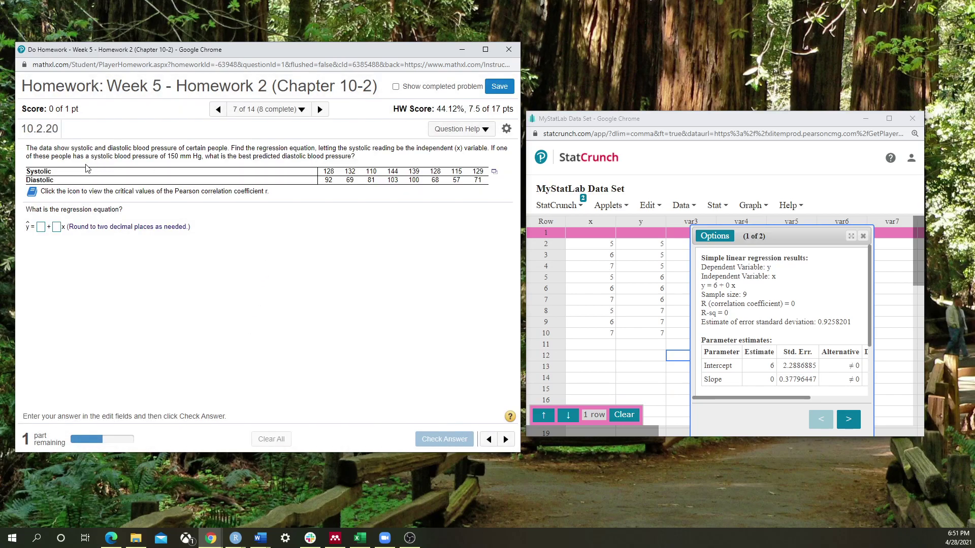
left_click(29, 194)
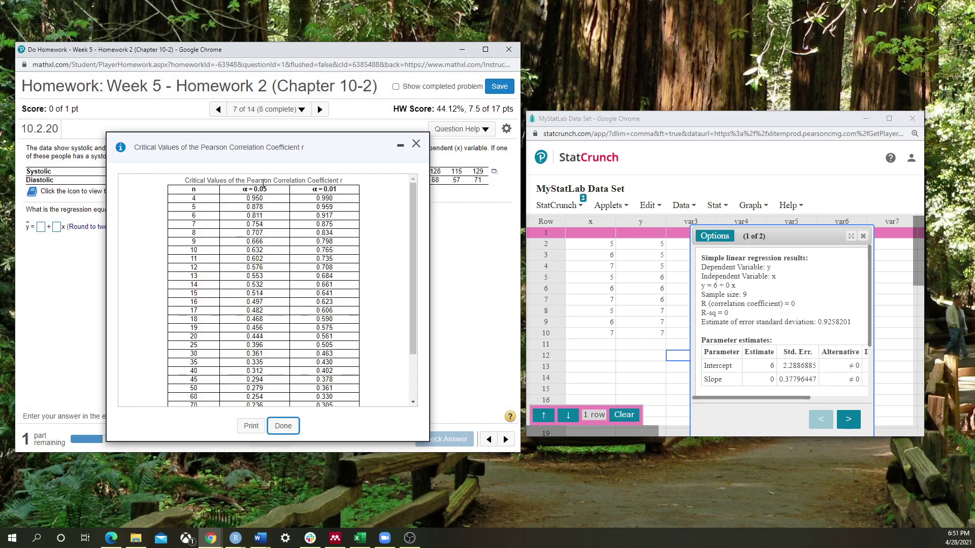
left_click(415, 144)
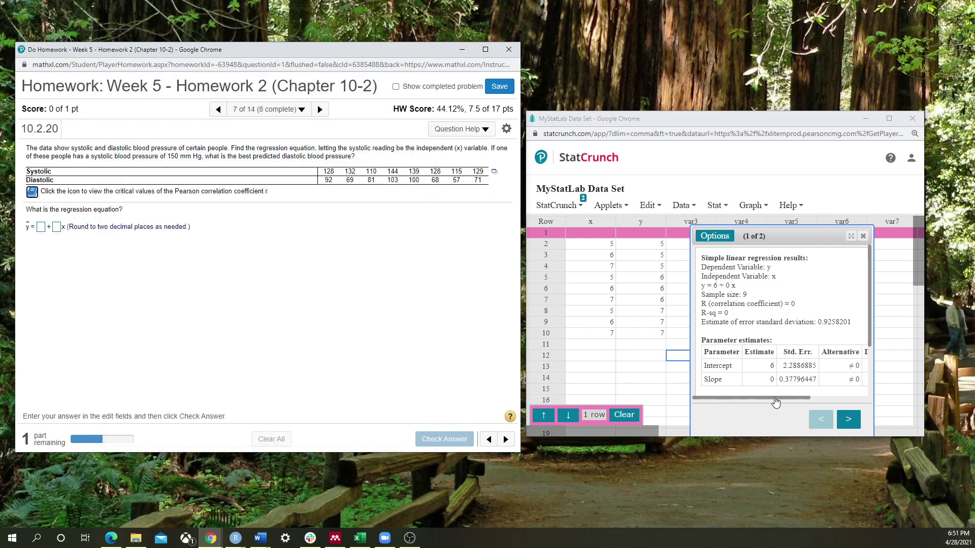
Close the old regression results and data set, and open question 7's systolic and diastolic data in StatCrunch.
left_click(859, 245)
left_click(863, 236)
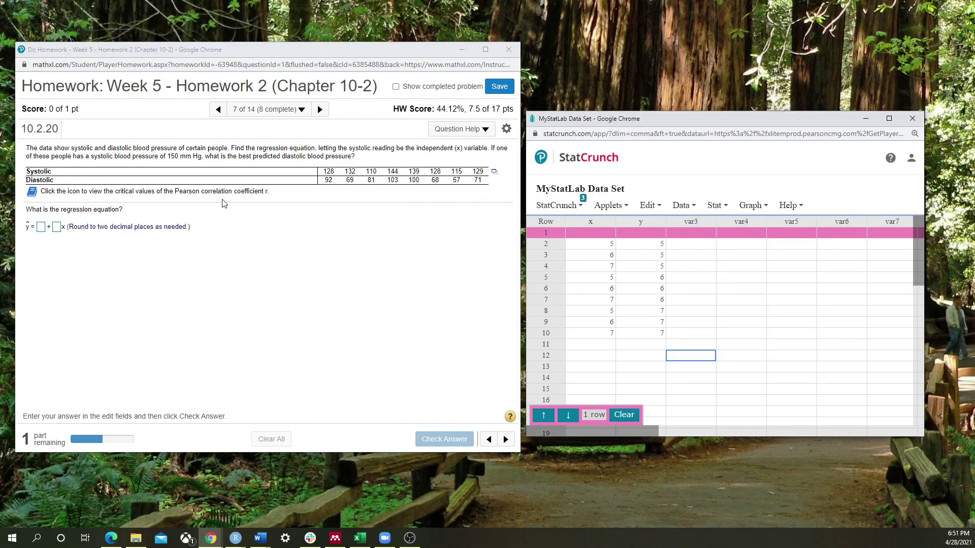
left_click(912, 118)
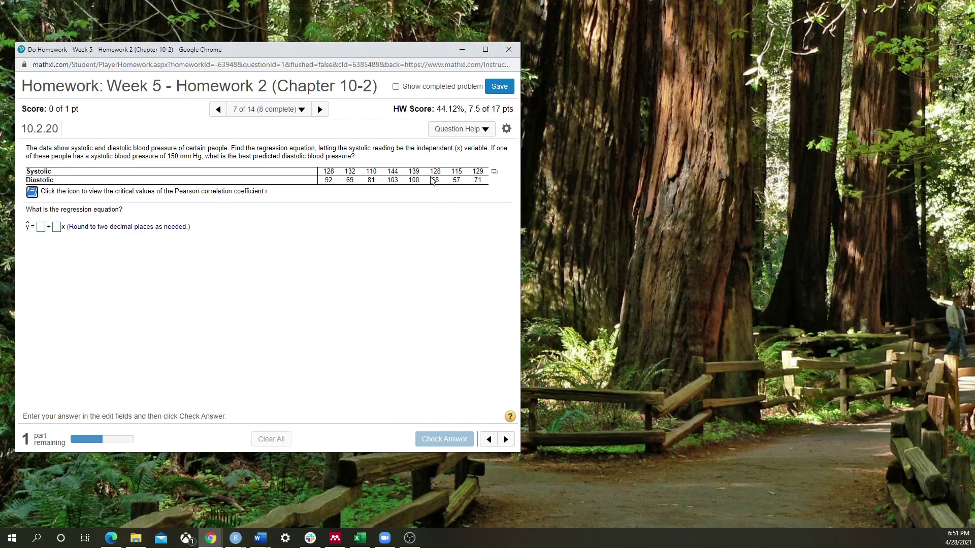
left_click(494, 172)
left_click(472, 188)
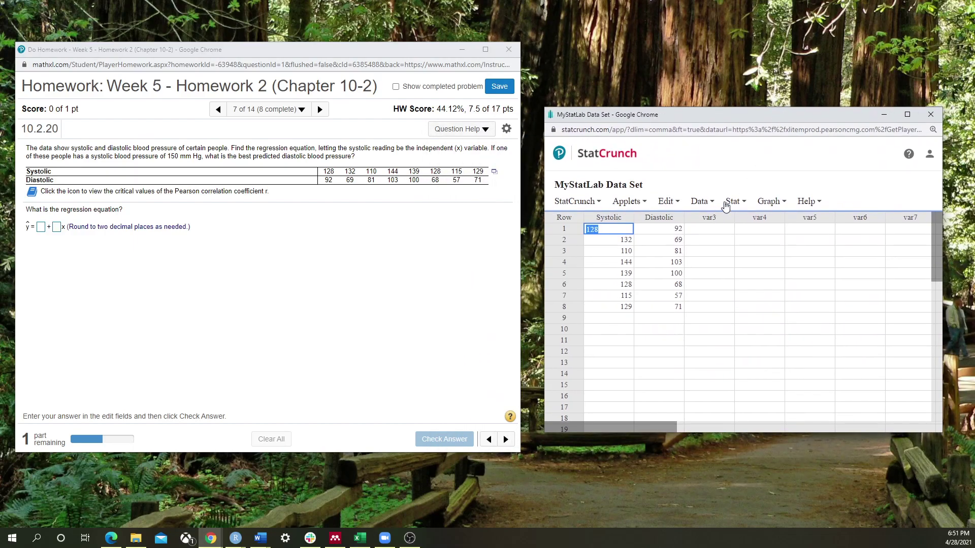
Compute a simple linear regression with Systolic as the X variable and Diastolic as the Y variable.
left_click(735, 202)
mouse_move(806, 314)
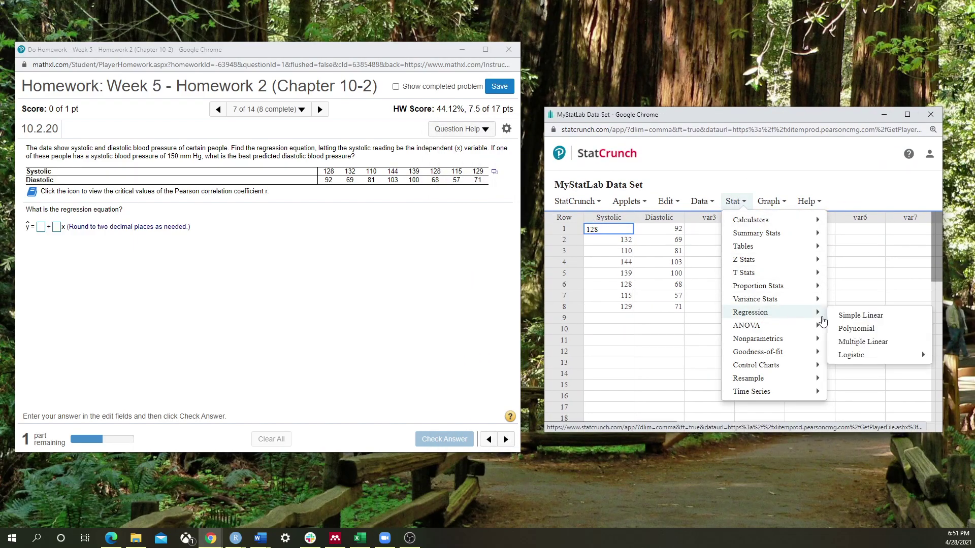
left_click(874, 316)
left_click(675, 188)
left_click(652, 206)
left_click(651, 216)
left_click(643, 249)
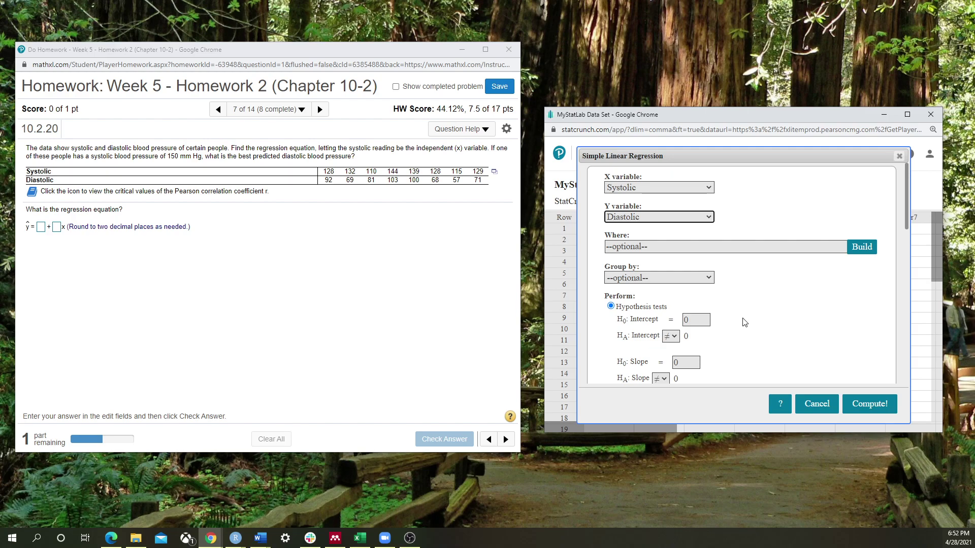
left_click(859, 404)
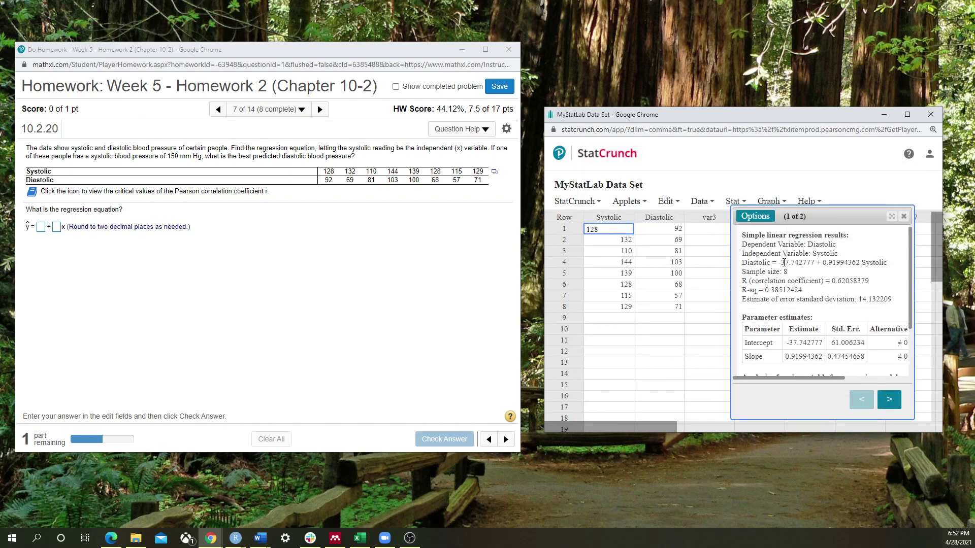
Enter -37.74 as the intercept and .92 as the slope, submit the regression equation for checking, and continue to the prediction part.
left_click(39, 228)
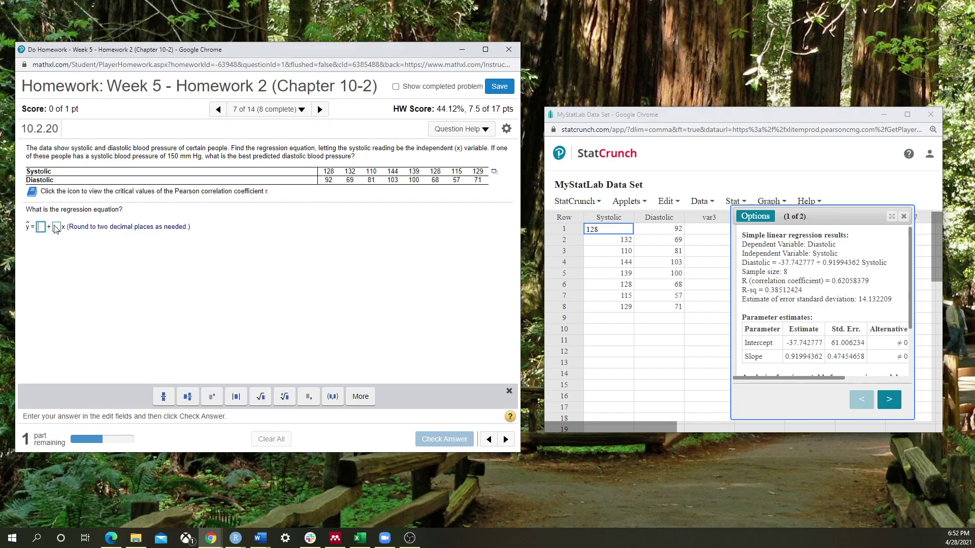
type("-37")
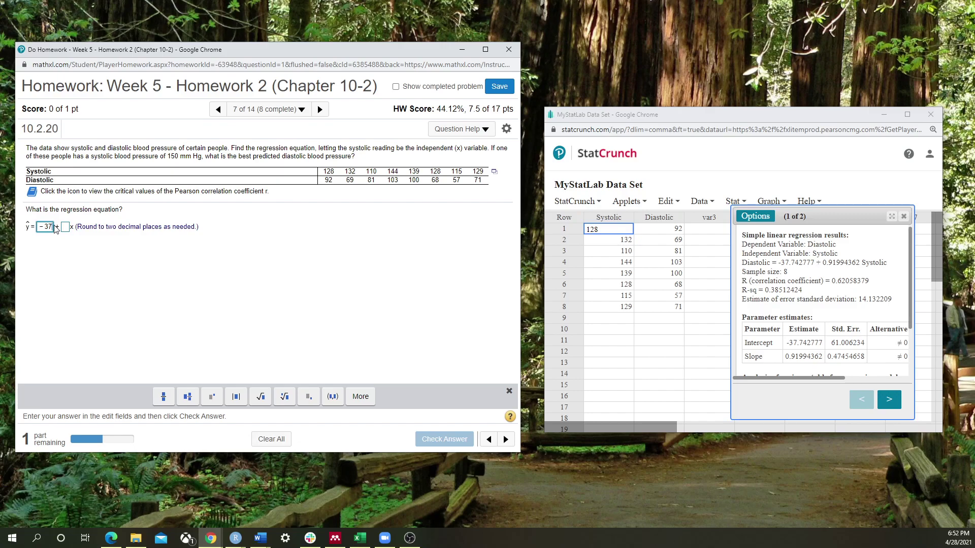
type(".74")
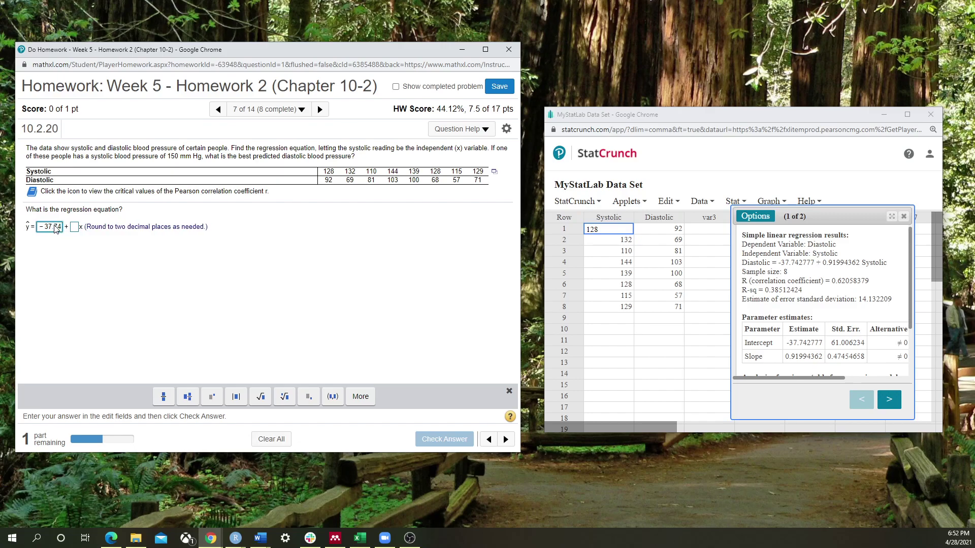
left_click(76, 227)
type(".92")
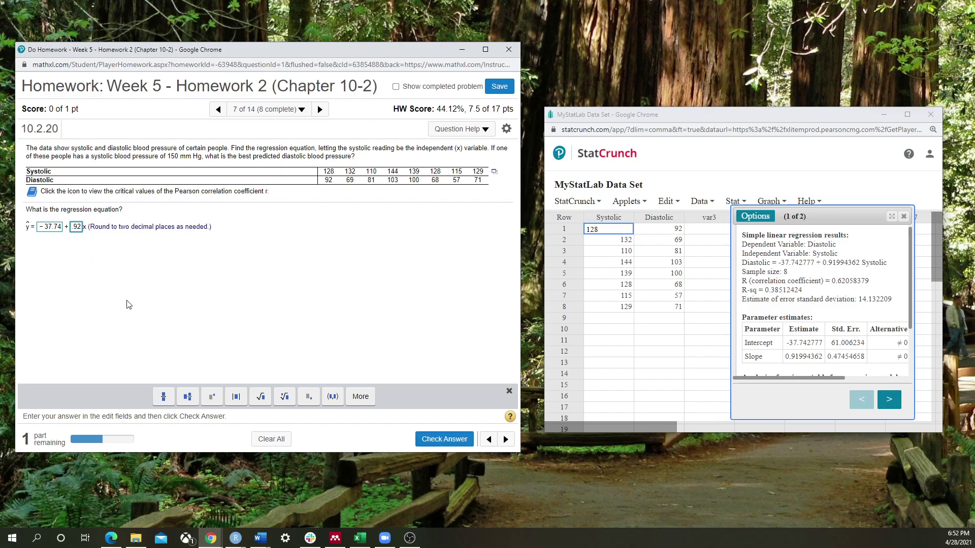
left_click_drag(829, 264, 836, 265)
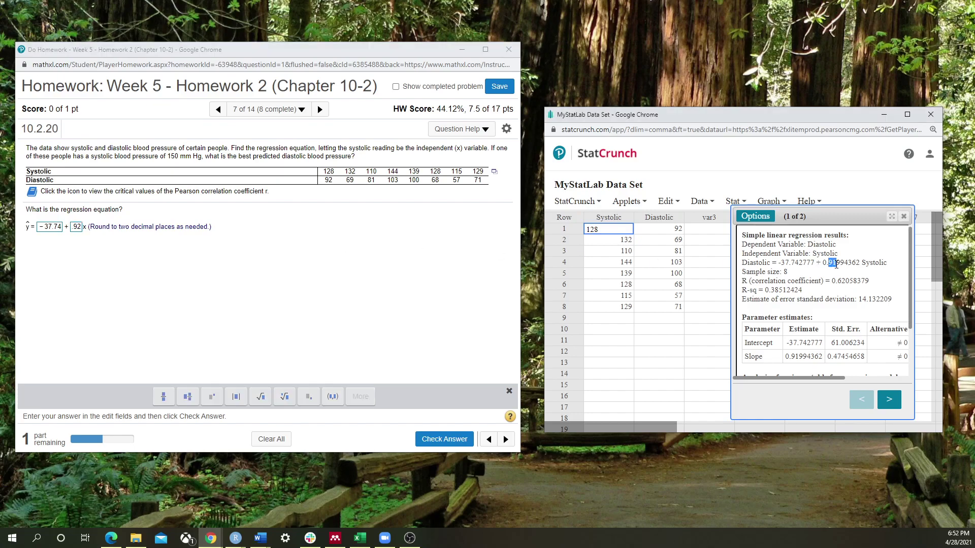
left_click(221, 236)
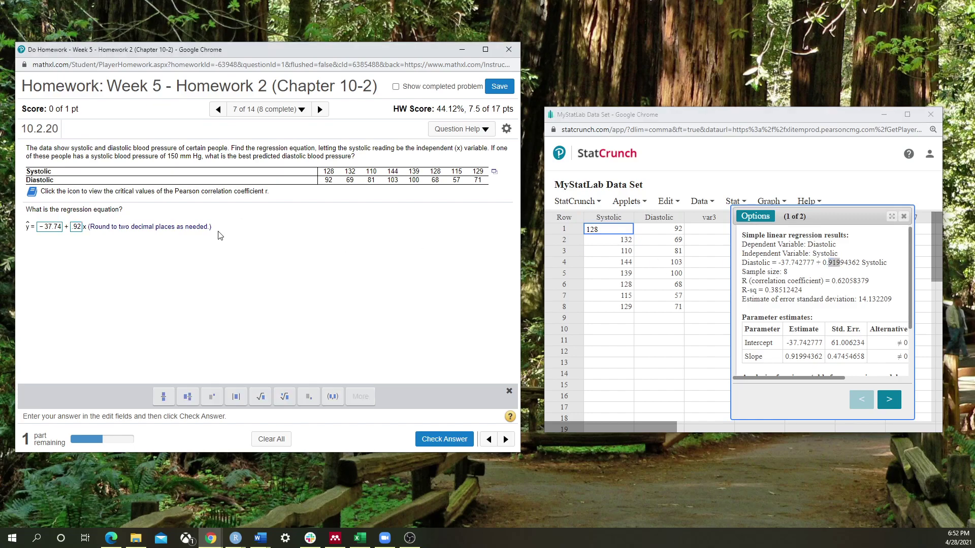
left_click(446, 436)
left_click(267, 302)
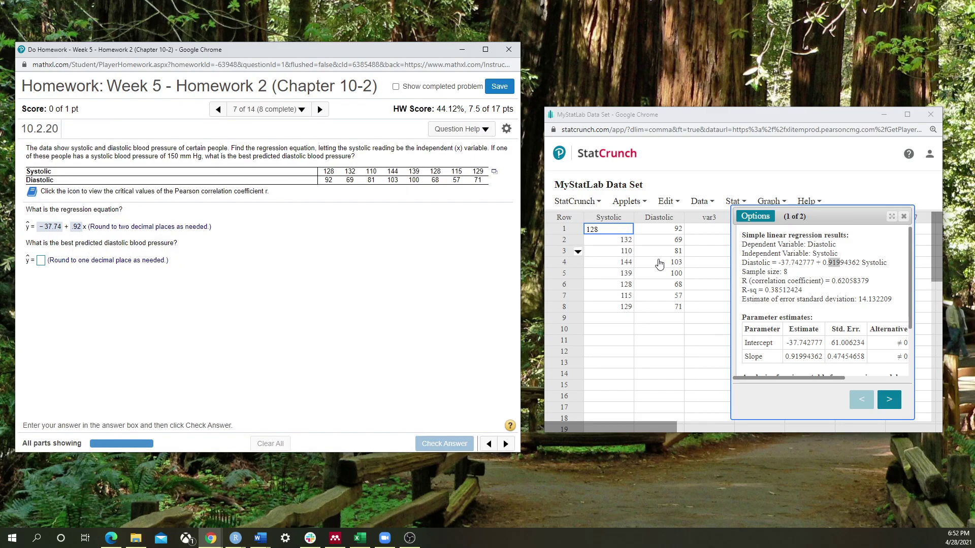
Examine the parameter estimates and analysis of variance table in the regression results, and close the results.
scroll(850, 302, "down", 1)
left_click_drag(825, 379, 754, 384)
scroll(859, 341, "down", 1)
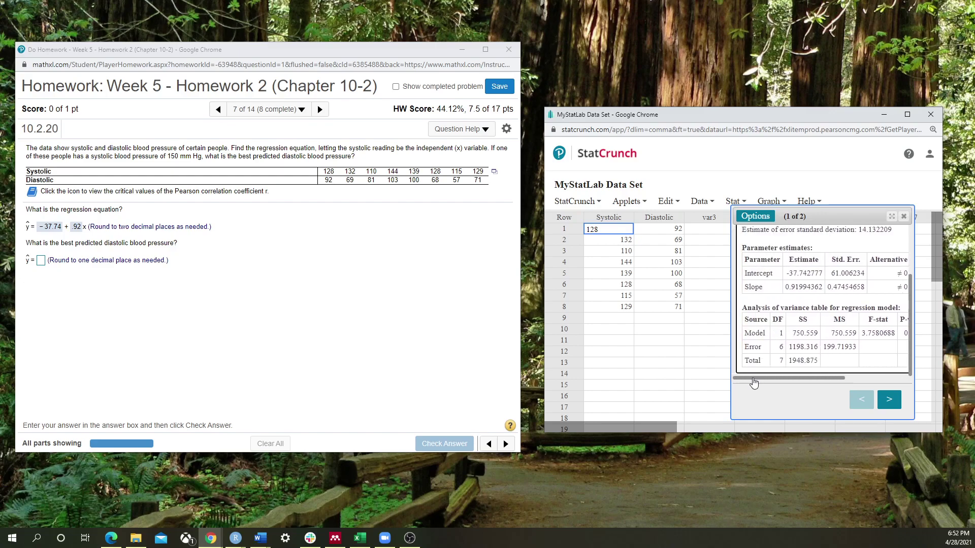
scroll(817, 341, "up", 4)
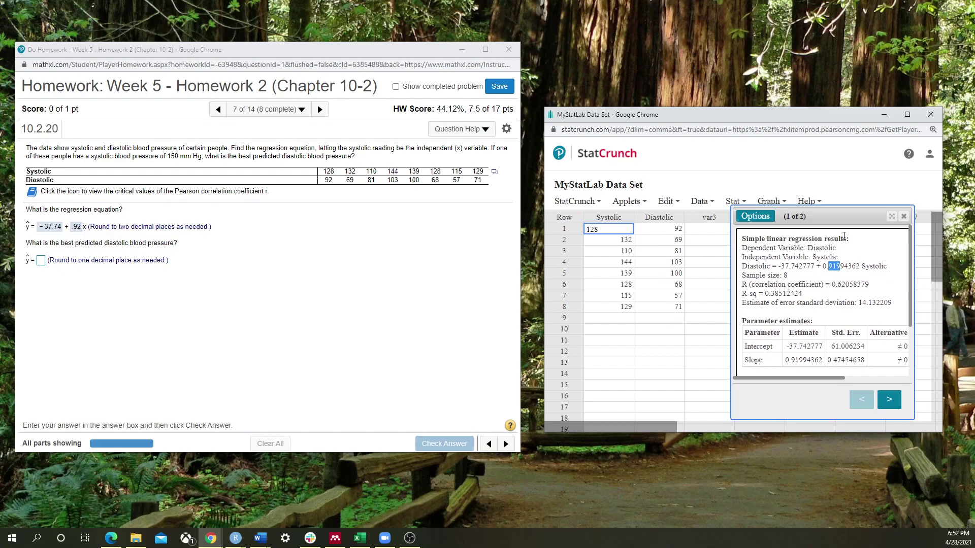
left_click(903, 217)
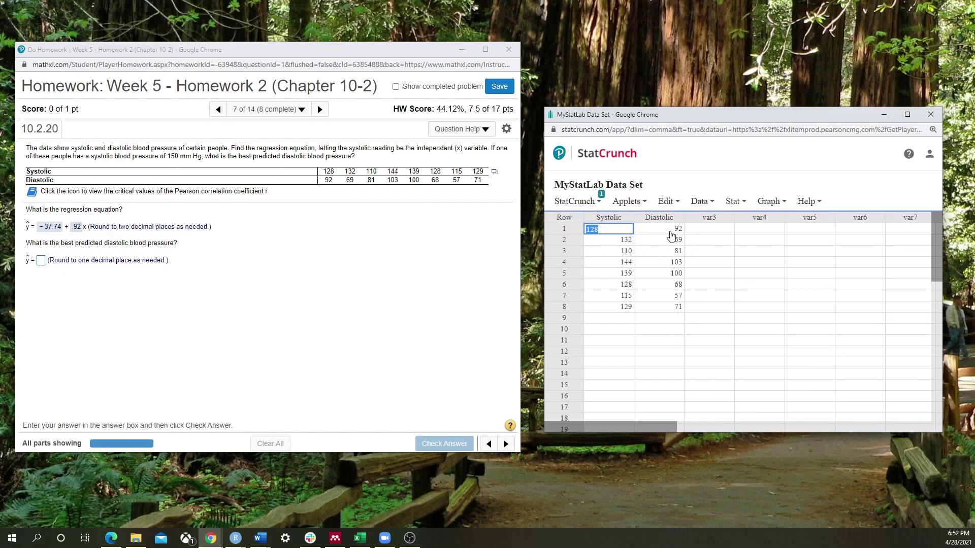
Compute summary statistics for the Diastolic column to find its mean.
left_click(742, 204)
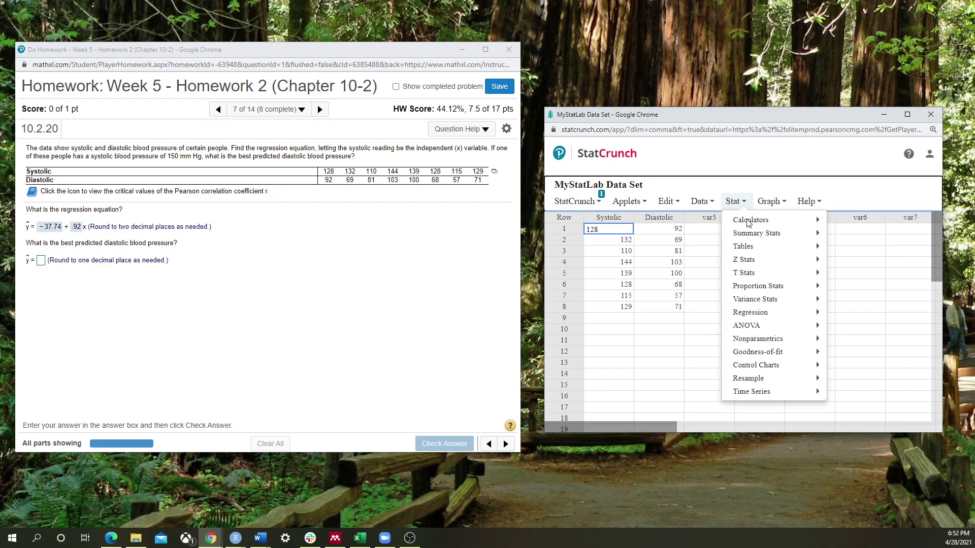
mouse_move(759, 237)
left_click(849, 235)
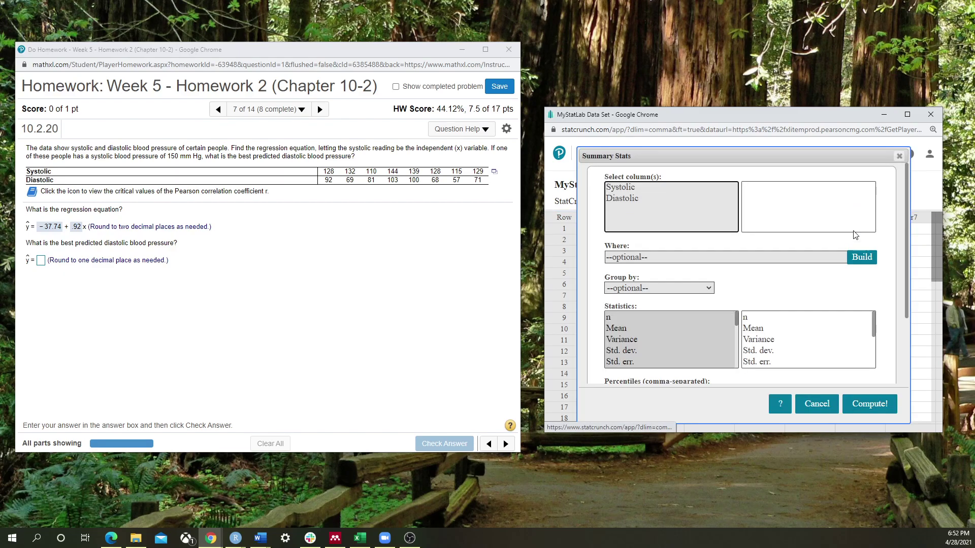
left_click(634, 199)
left_click(761, 330)
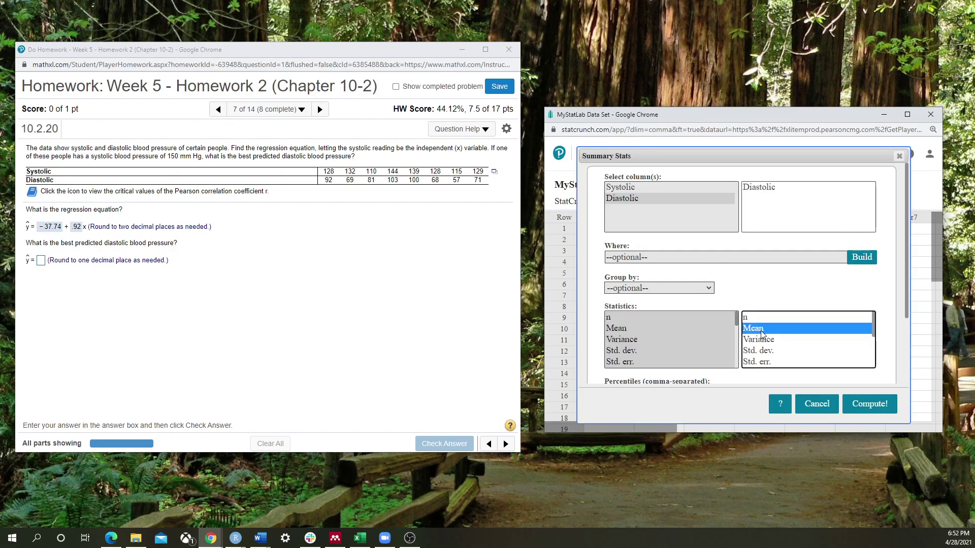
left_click(869, 404)
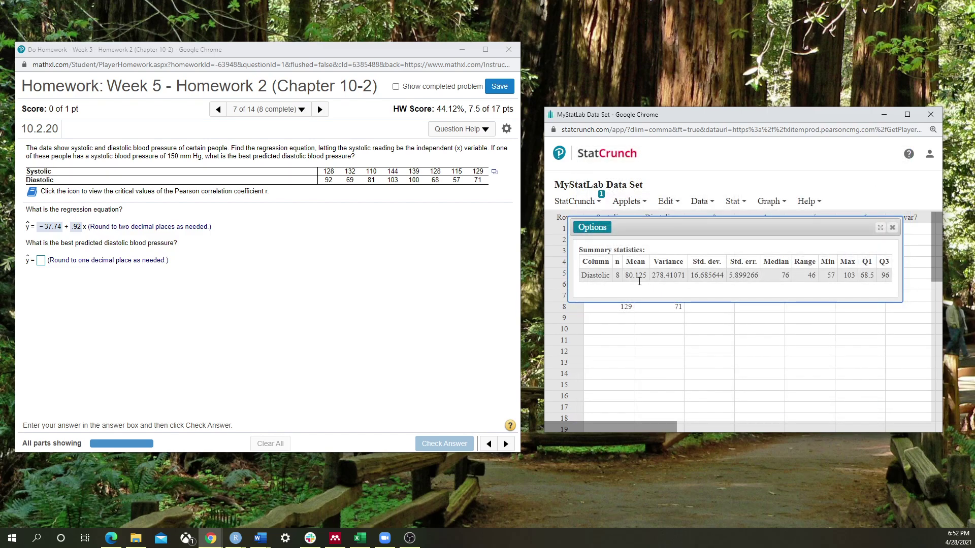
Enter 80.1 as the best predicted diastolic blood pressure, submit it for checking, and continue to the next question.
left_click(41, 262)
type("80.1")
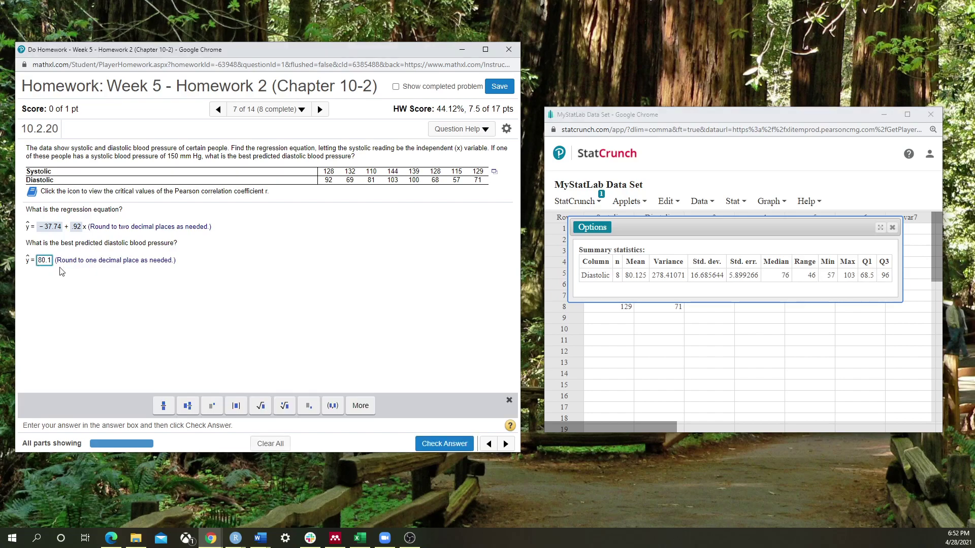
left_click(444, 443)
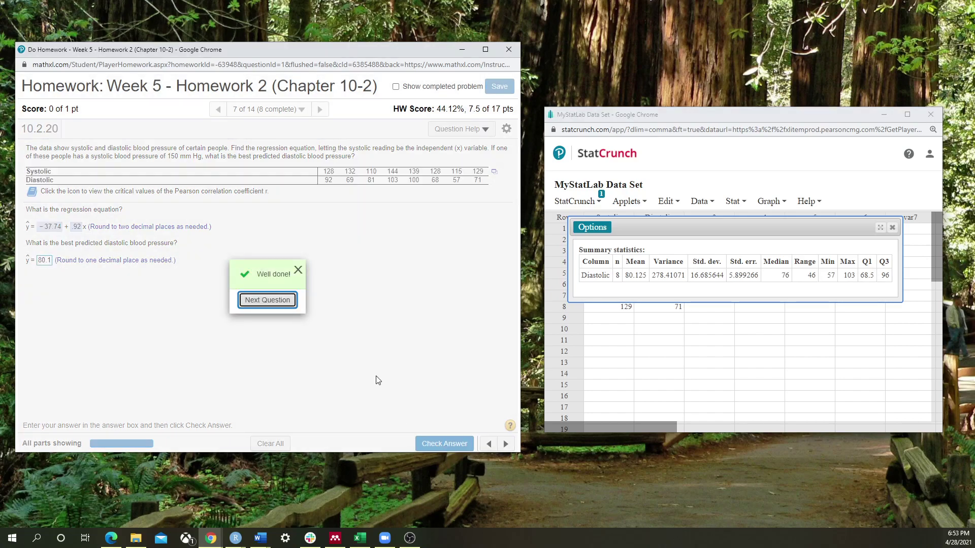
left_click(279, 303)
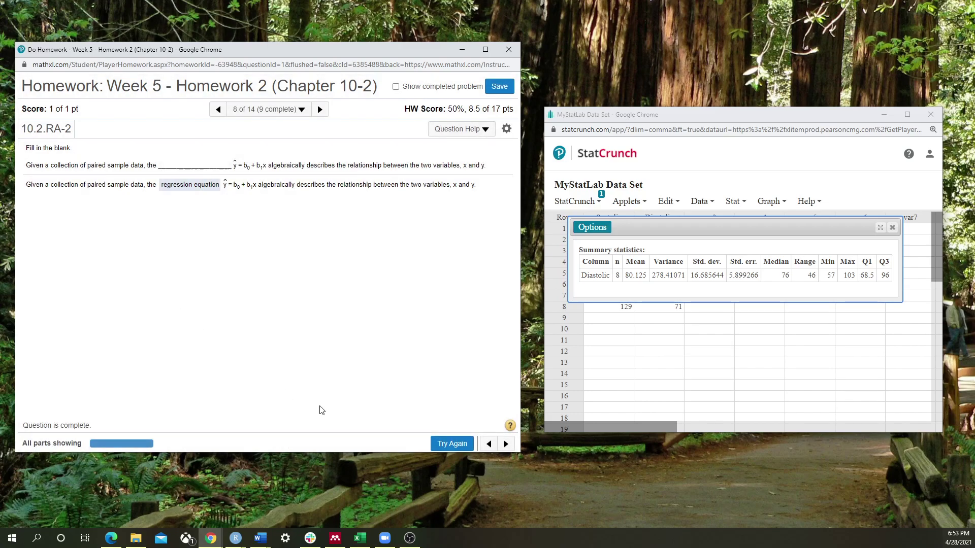
Go back to question 7 and reopen the stored Simple Linear Regression results for Systolic and Diastolic.
left_click(217, 110)
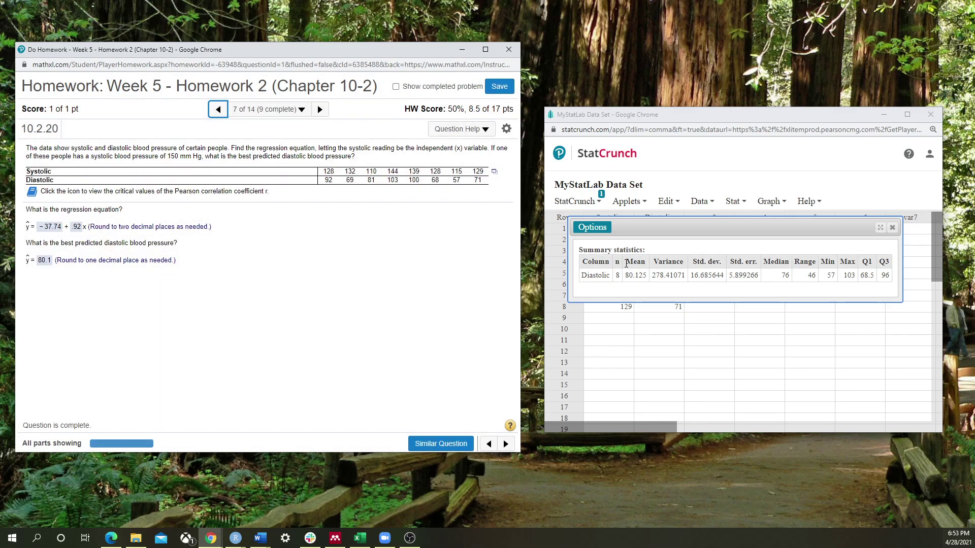
left_click(576, 201)
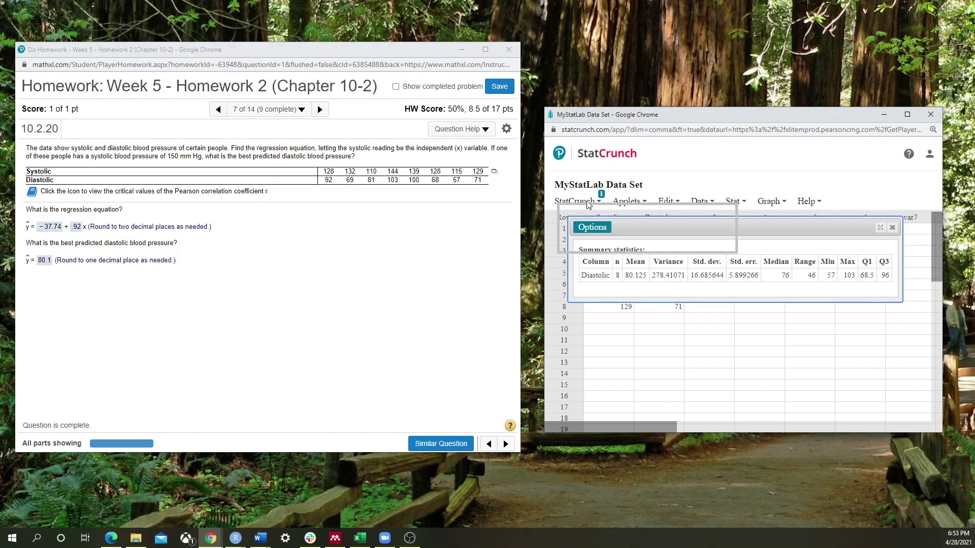
left_click(578, 202)
left_click(580, 202)
mouse_move(601, 246)
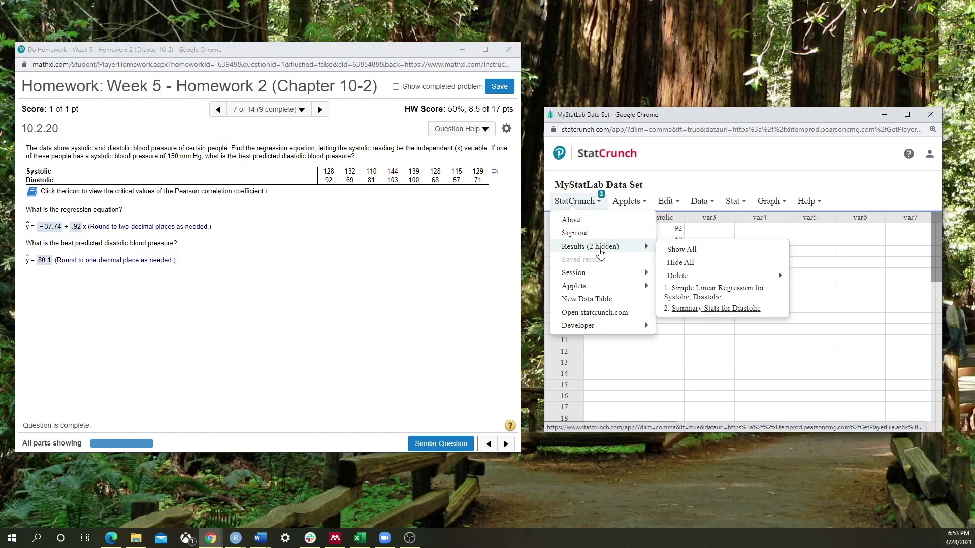
left_click(696, 296)
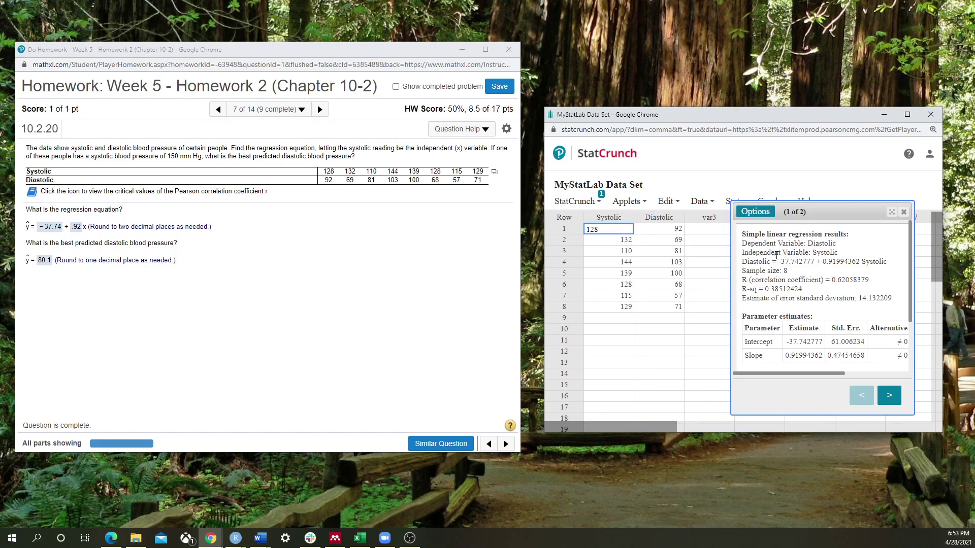
Examine the P-values of the intercept and slope, and enlarge the regression results to show the complete tables.
left_click_drag(780, 262, 900, 339)
left_click(900, 340)
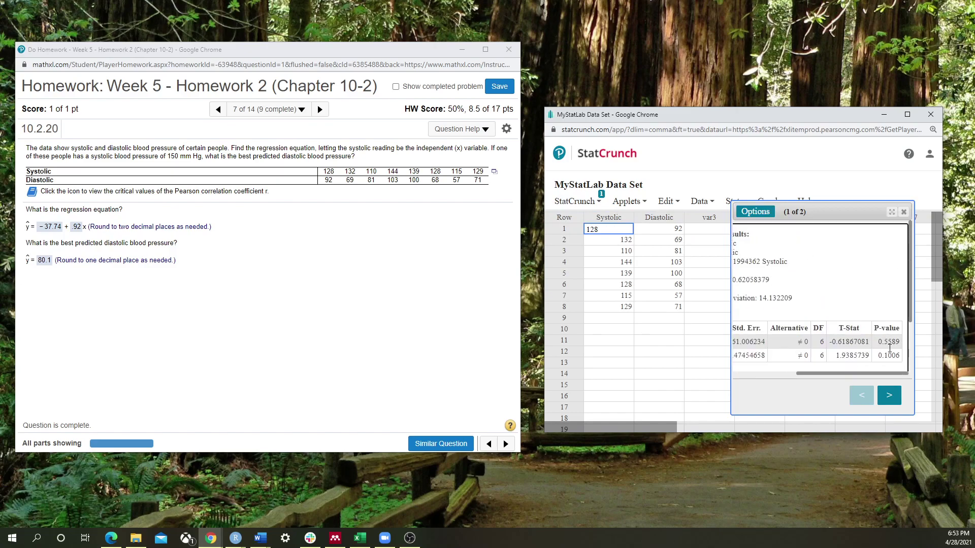
left_click(891, 213)
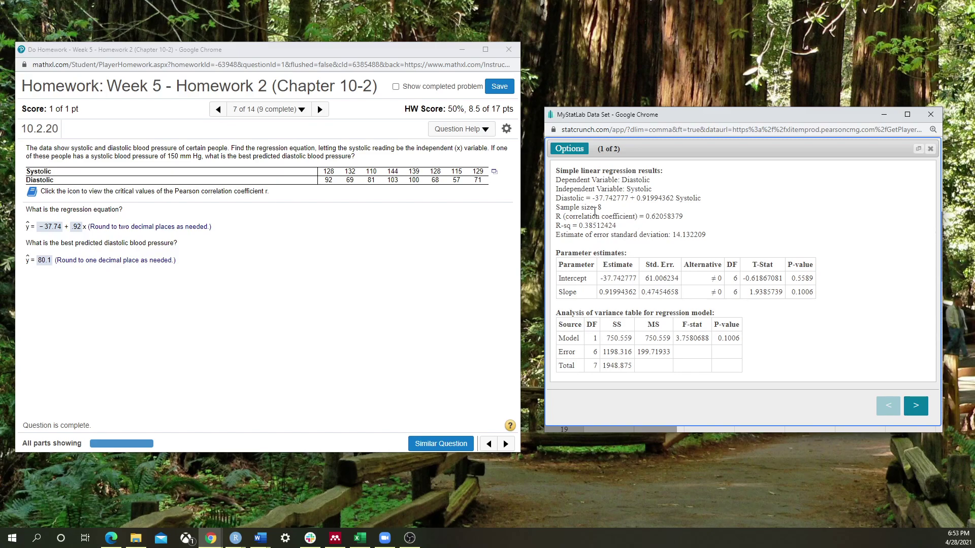
Compare the correlation coefficient with the critical values for n = 8 in the Pearson table, and close the table.
left_click(33, 191)
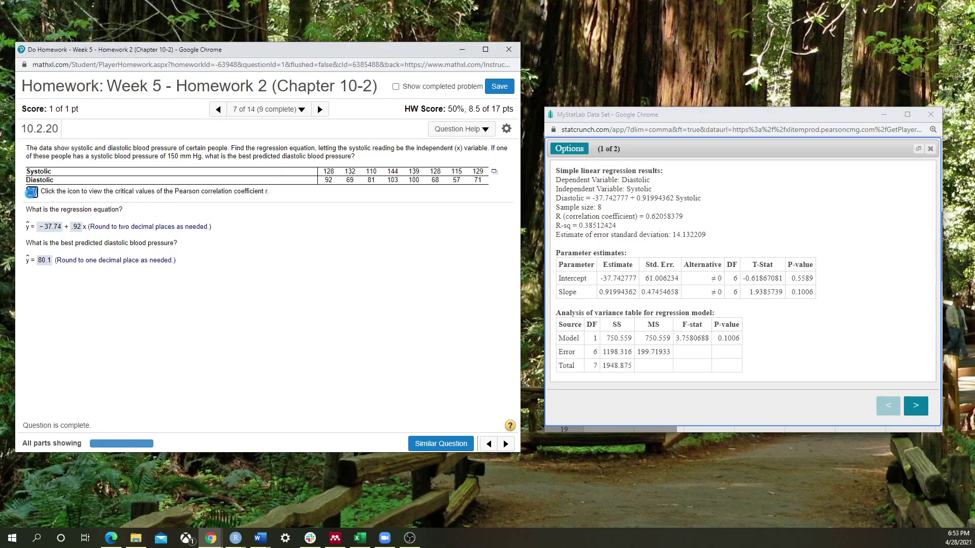
double_click(193, 232)
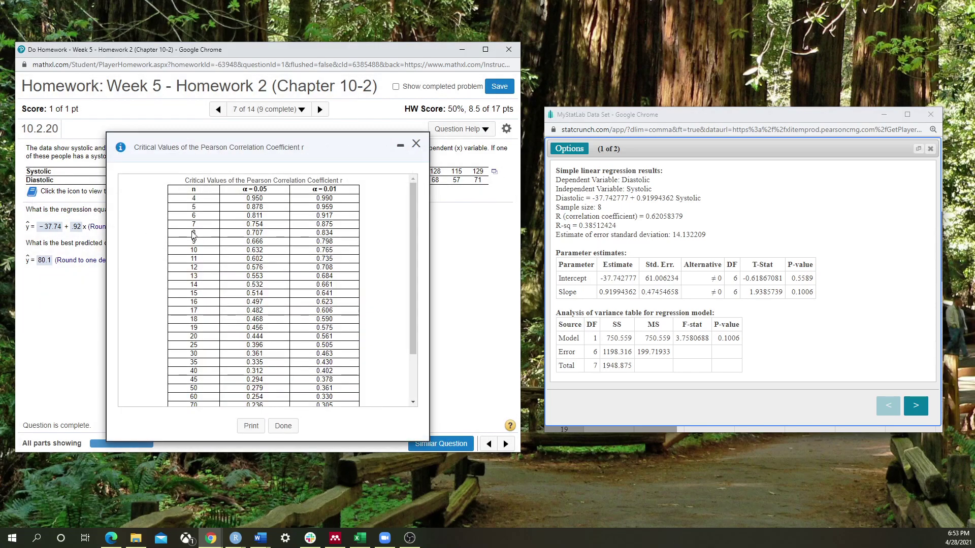
left_click(249, 232)
left_click_drag(255, 233, 337, 239)
left_click(335, 236)
left_click_drag(219, 235, 340, 234)
left_click_drag(650, 216, 695, 220)
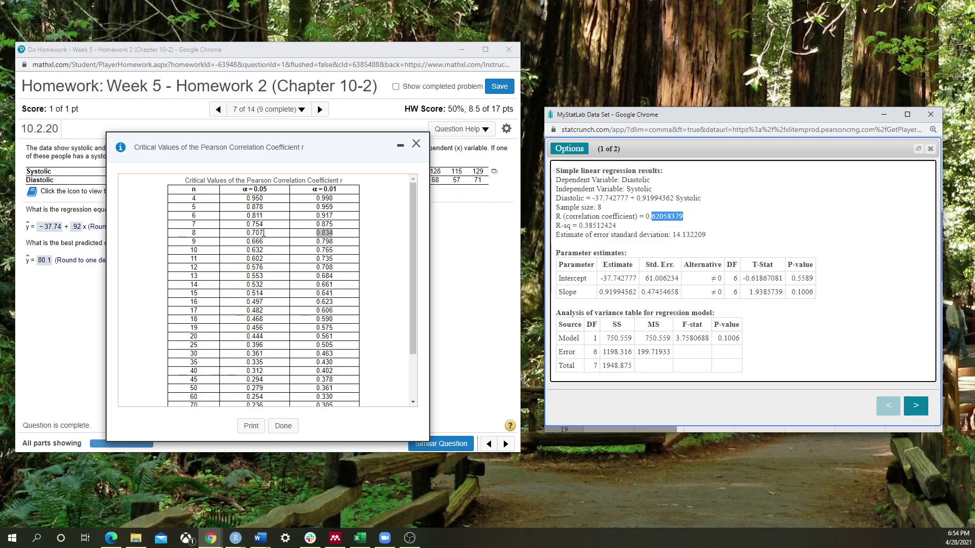
left_click(416, 145)
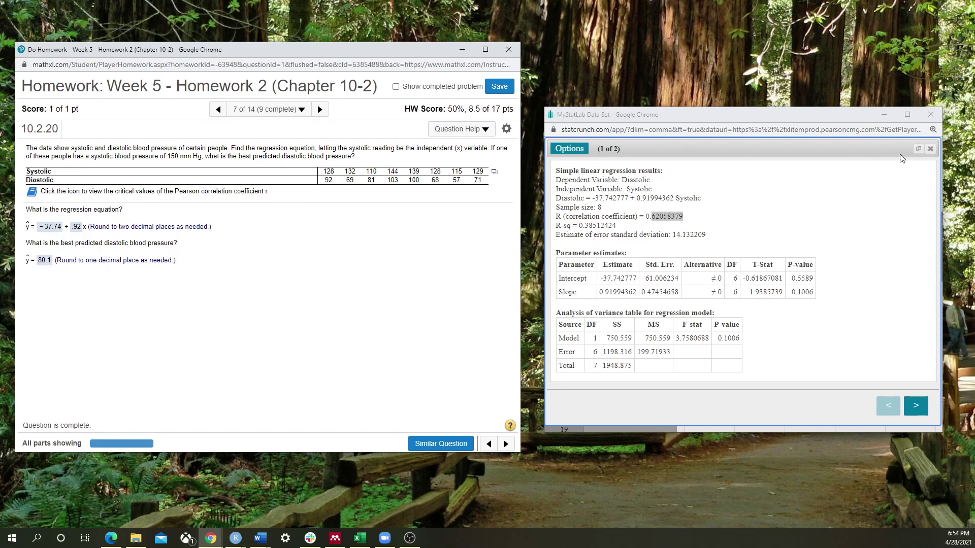
Close the enlarged regression results and bring up the list of statistical analyses for the blood pressure data.
left_click(930, 148)
left_click(732, 201)
left_click(733, 201)
left_click(733, 201)
left_click(735, 182)
left_click(736, 202)
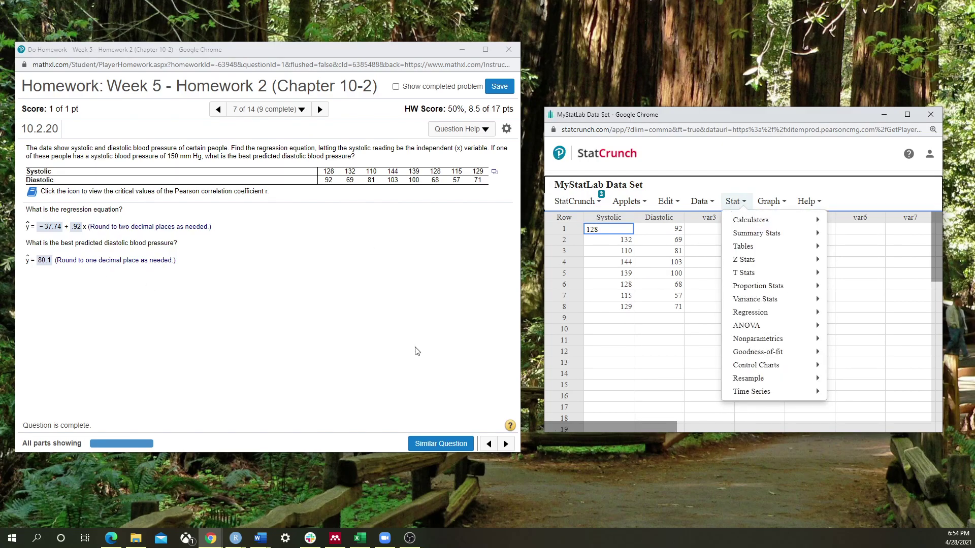